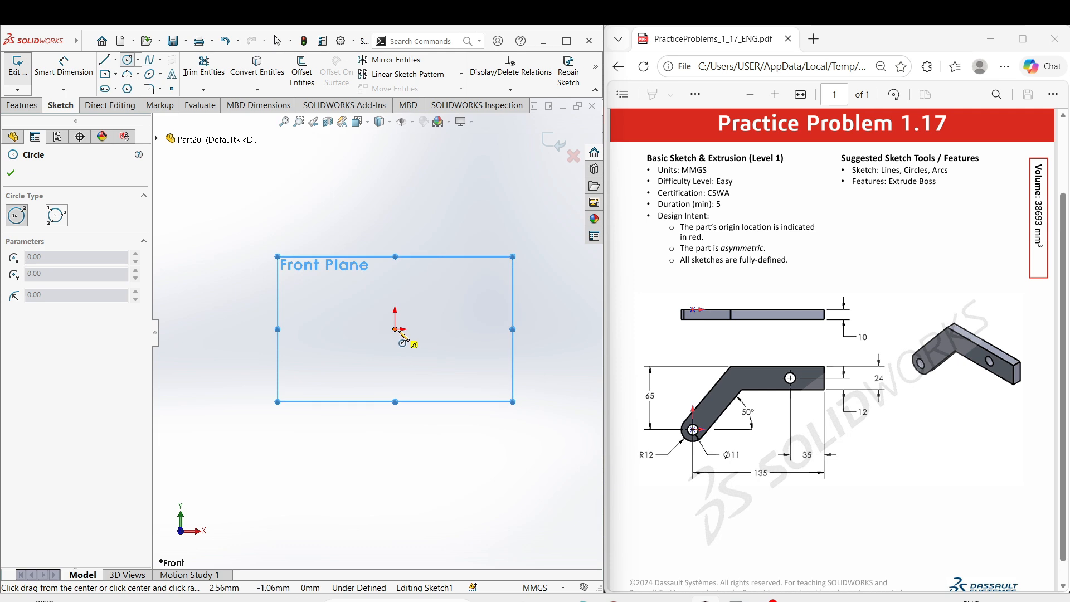
Sketch a circle about 72 mm in diameter on the Front Plane, centred on the origin
left_click(399, 329)
key("Escape")
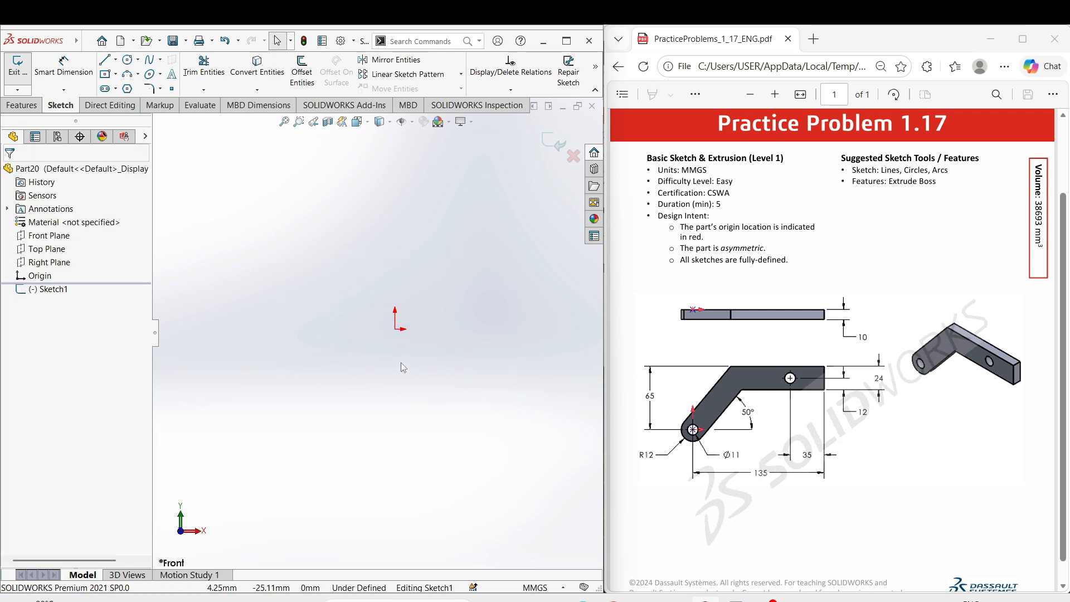
right_click_drag(387, 377, 446, 361)
left_click(396, 329)
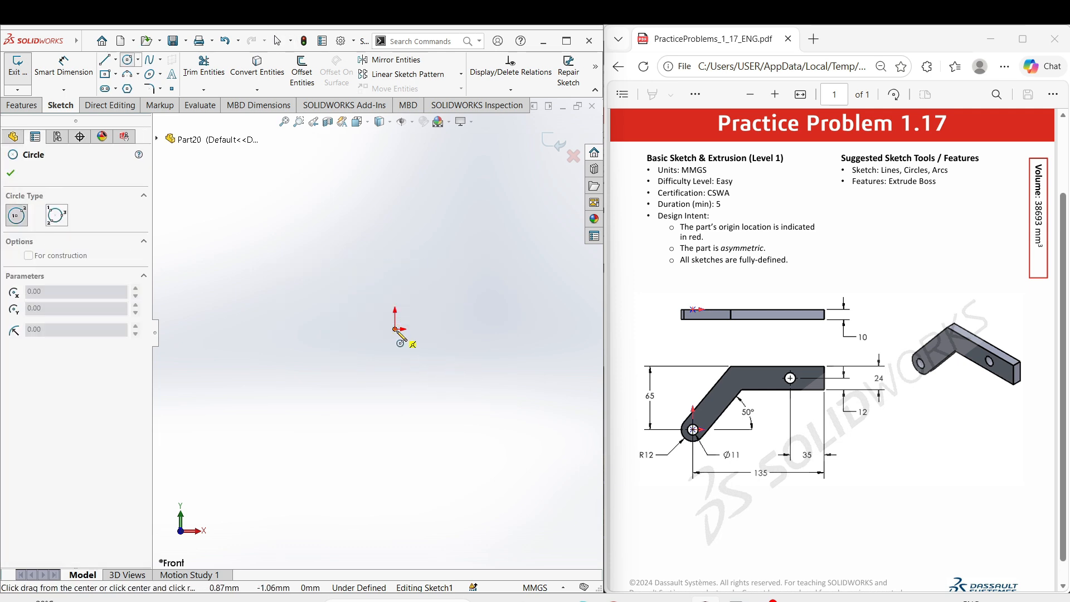
left_click(416, 372)
Dimension the circle's diameter to 11 mm
right_click_drag(443, 424, 436, 358)
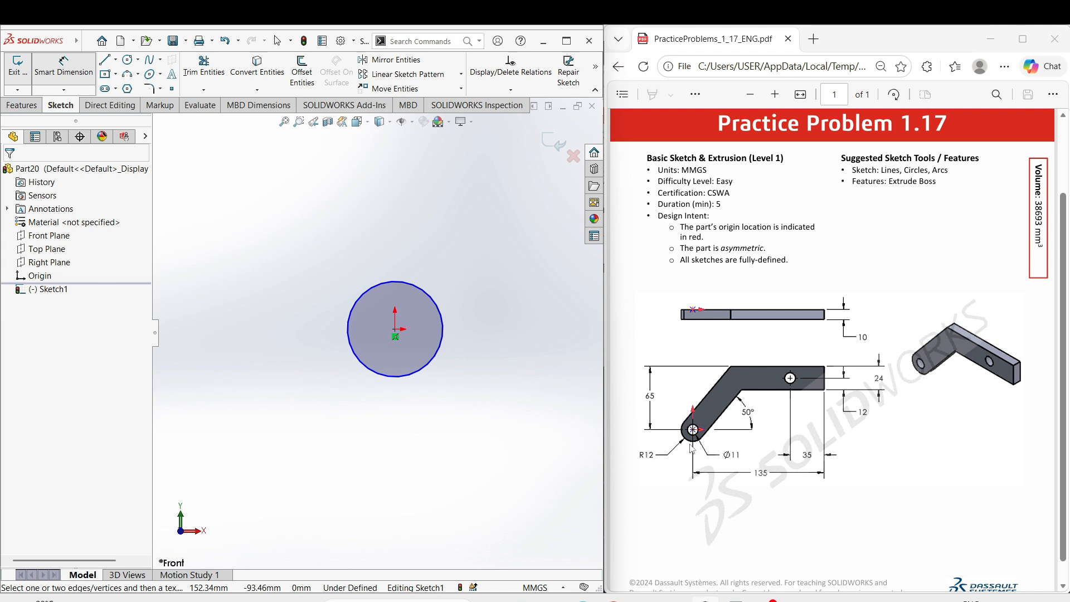
left_click(418, 372)
left_click(418, 433)
type("11")
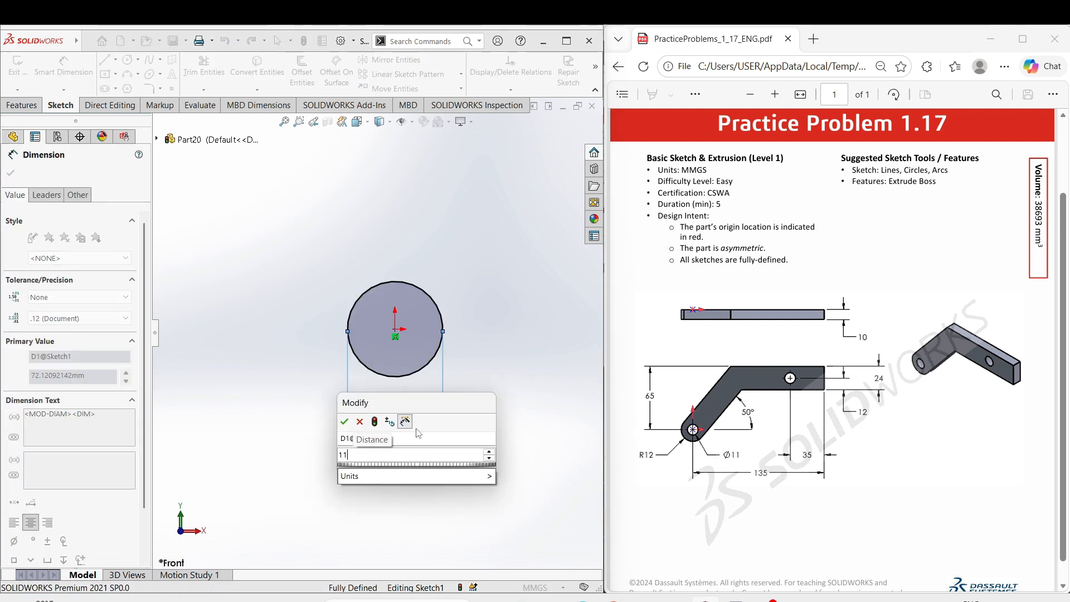
key("Return")
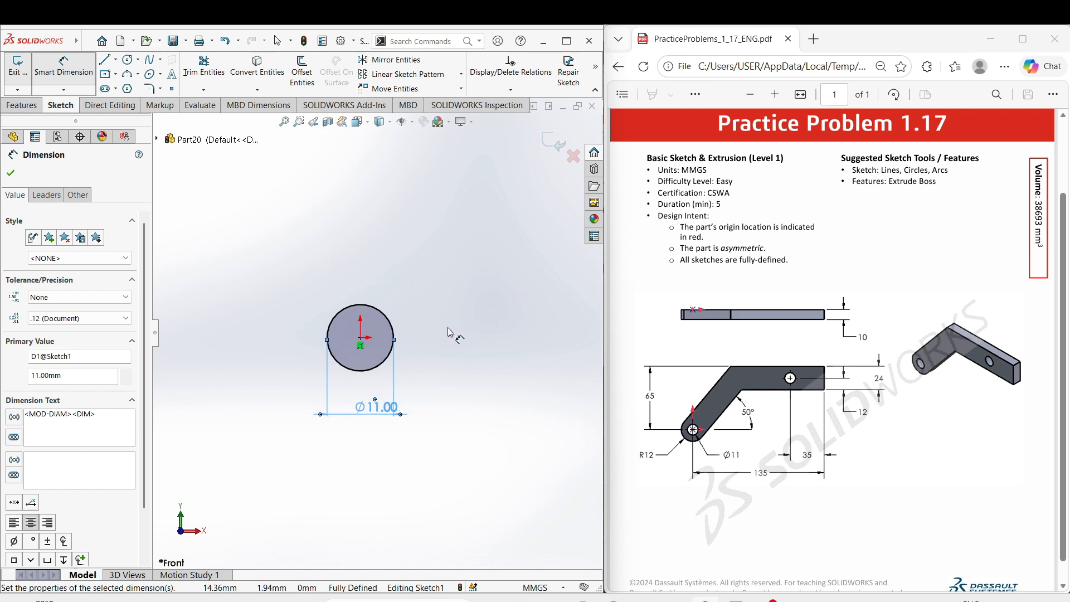
Sketch a larger concentric circle about 27 mm in diameter around the 11 mm hole, centred on the origin
right_click_drag(452, 332, 507, 319)
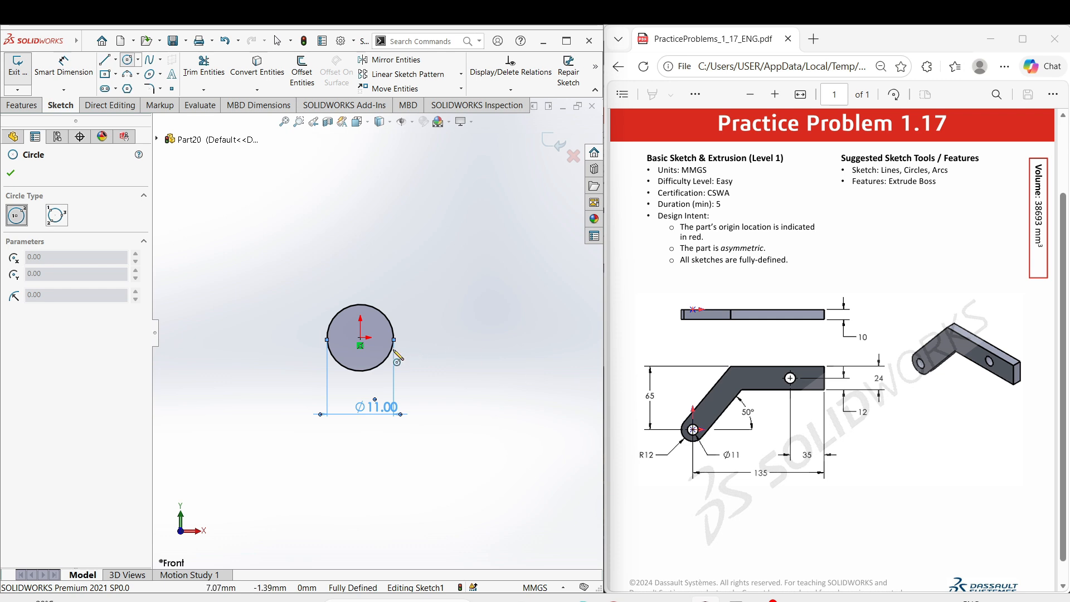
left_click(360, 338)
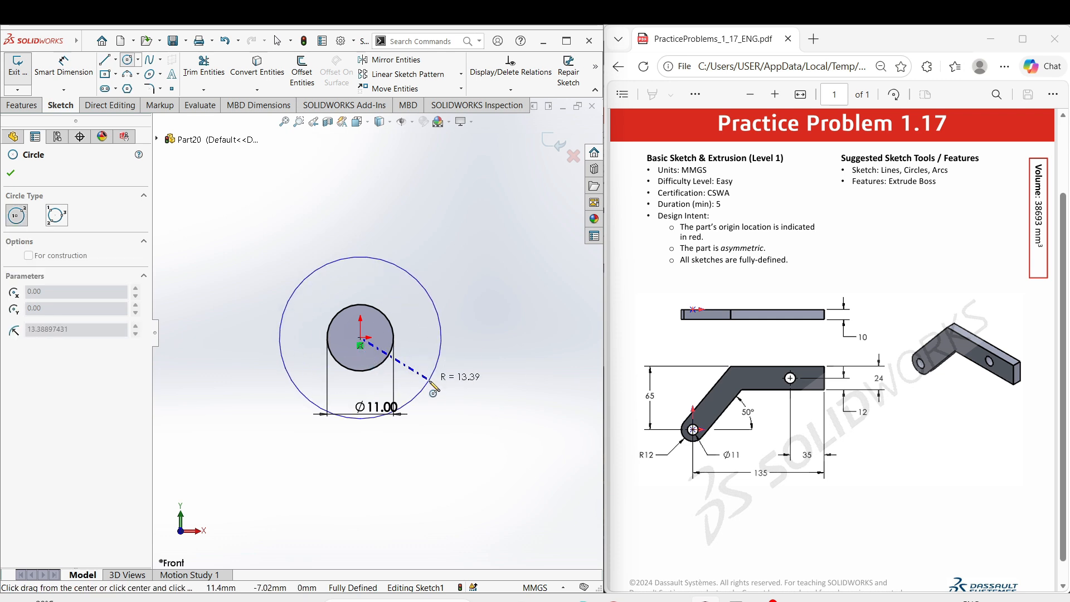
left_click(434, 374)
Dimension the outer circle's diameter as 12*2 (24 mm) and finish dimensioning
right_click_drag(465, 454, 460, 419)
left_click(428, 387)
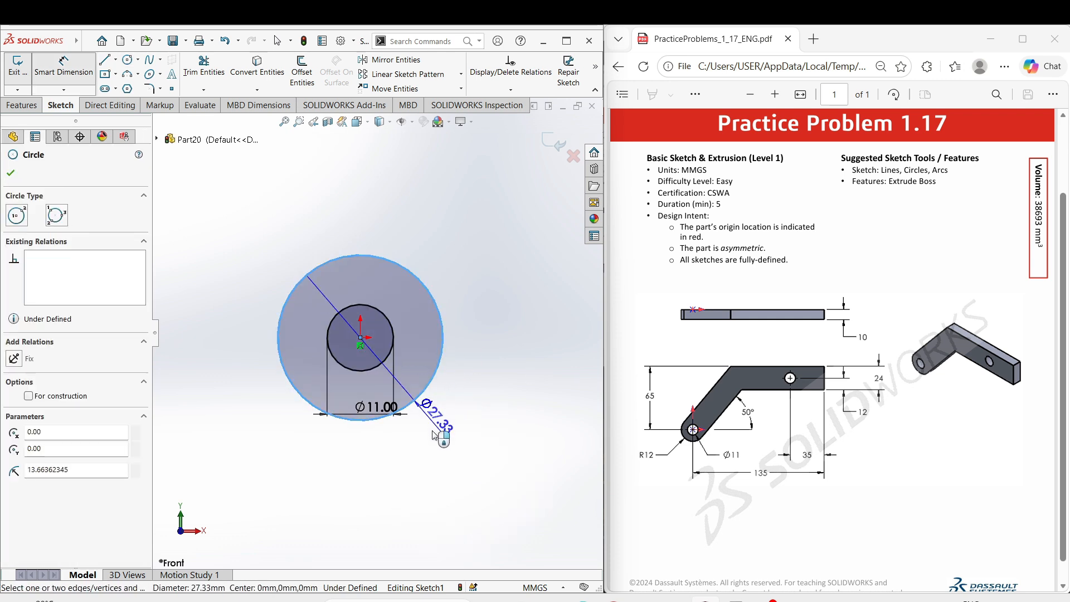
left_click(433, 455)
type("1")
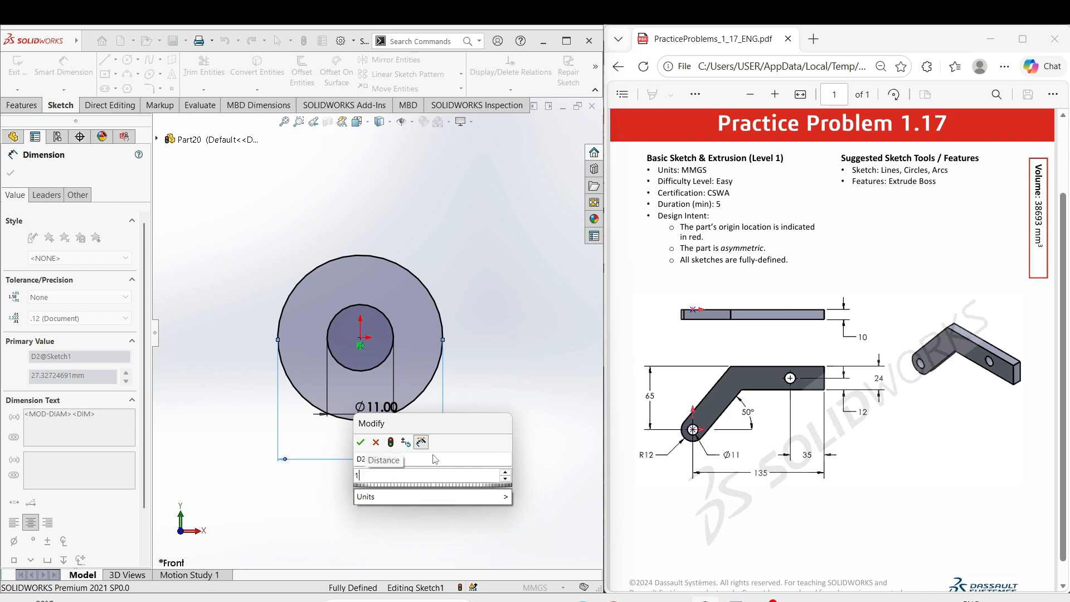
type("2*")
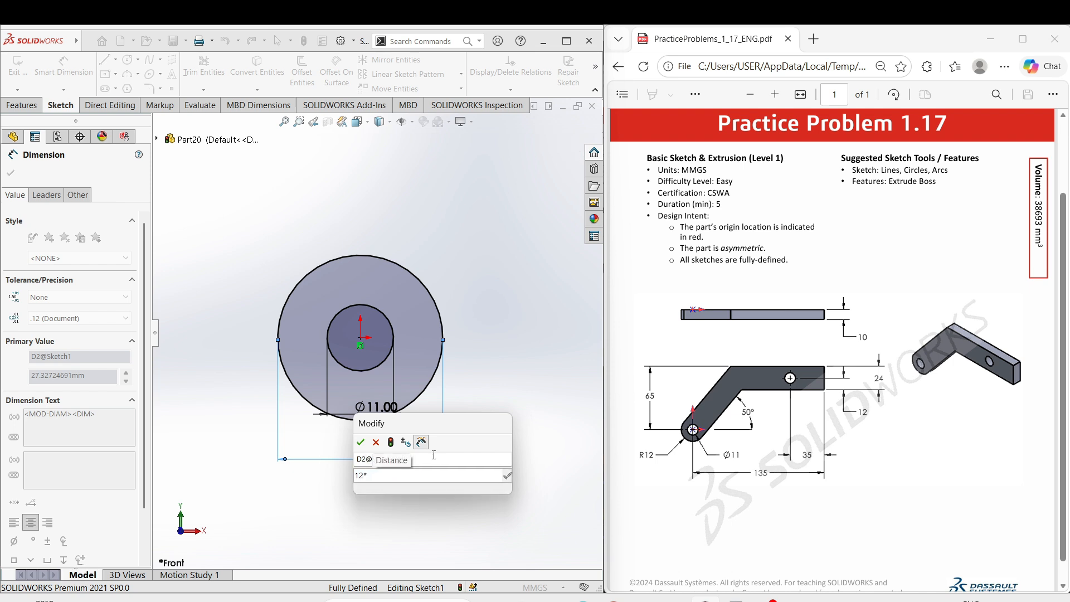
type("2")
key("Return")
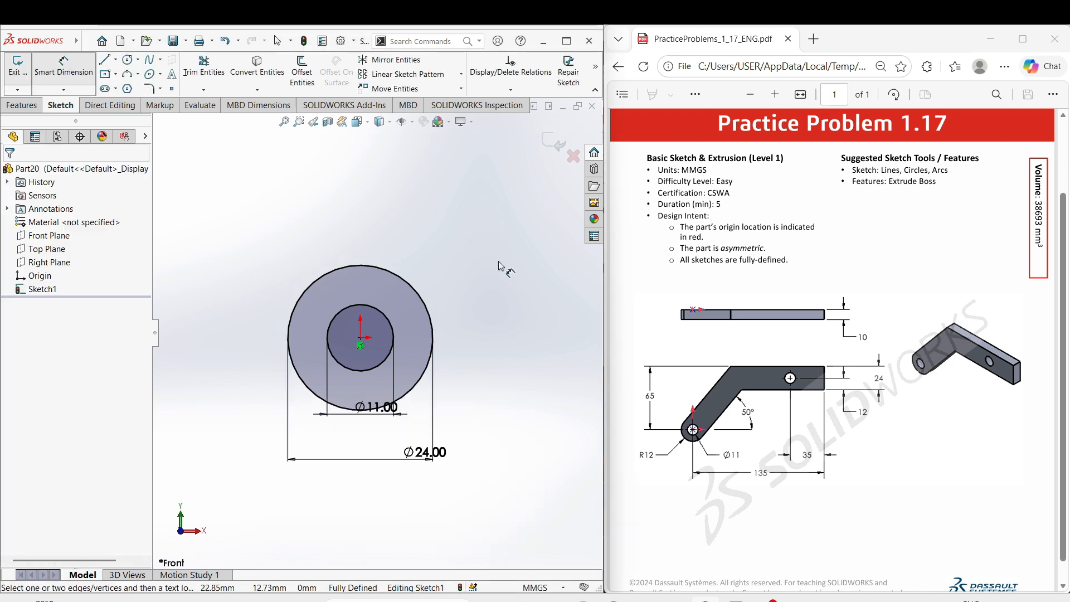
right_click(498, 266)
left_click(536, 296)
From the outer circle's upper left, sketch a line rising tangentially to the right, a horizontal top line and a vertical end line about 19 mm long
key("z")
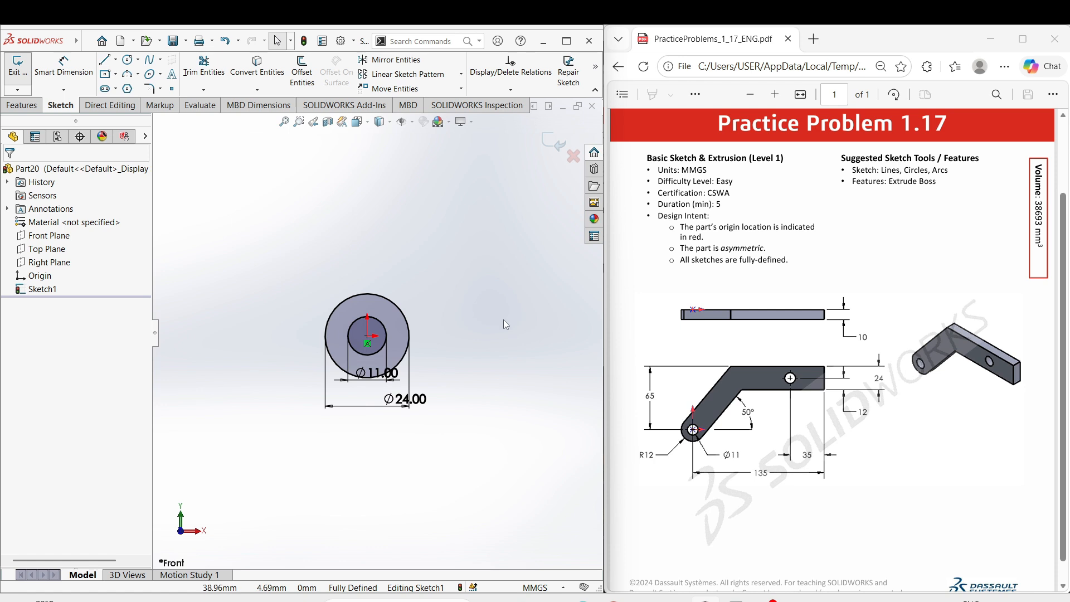
right_click_drag(503, 320, 440, 322)
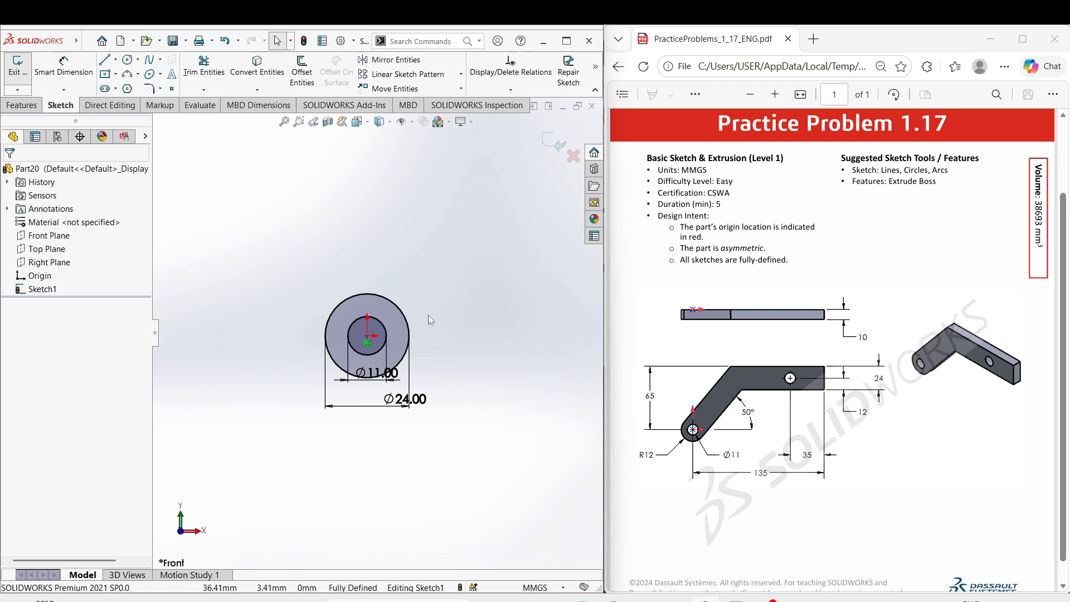
left_click(336, 307)
key("z")
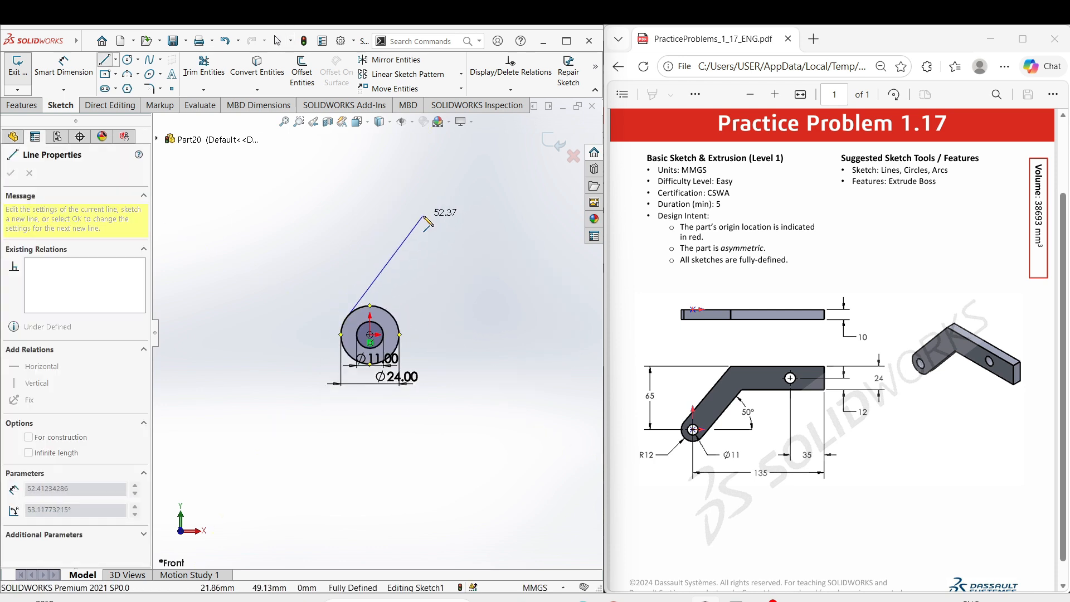
left_click(429, 218)
key("z")
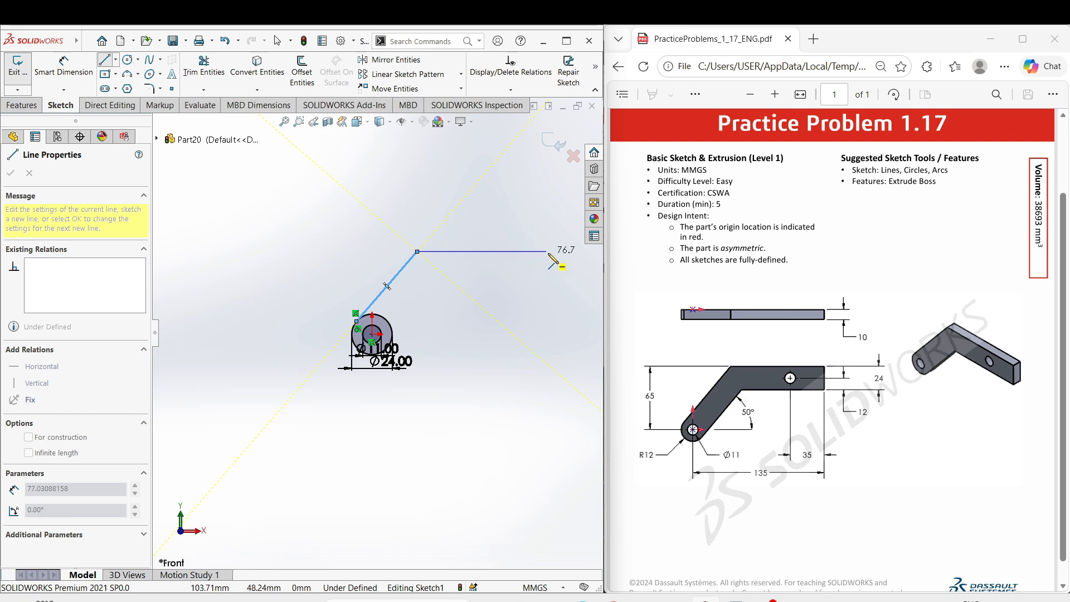
left_click(554, 251)
left_click(554, 282)
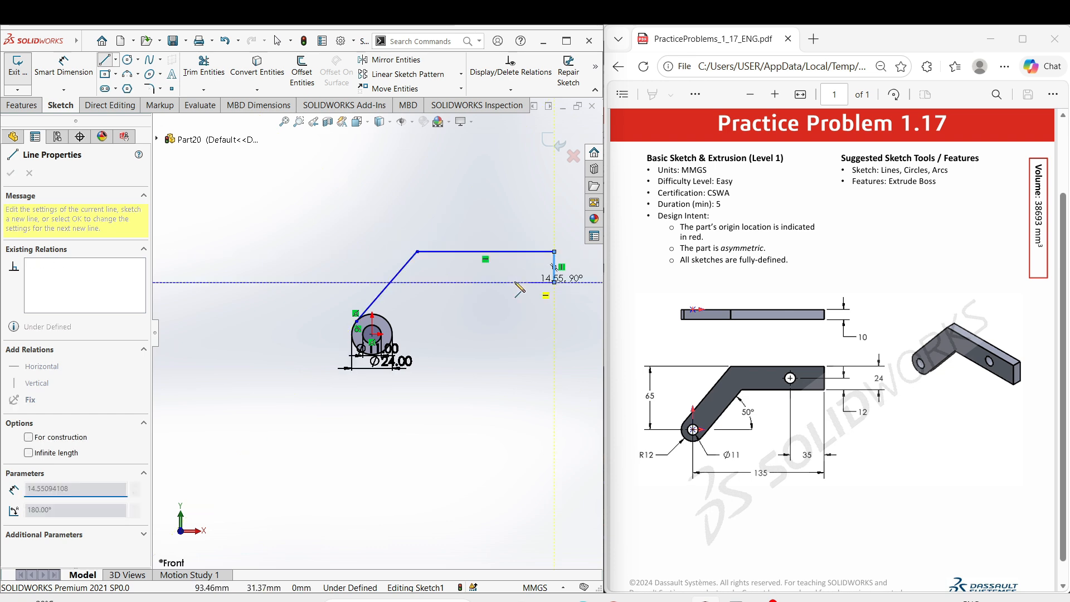
Continue the profile with a lower horizontal line about 67 mm long and a slanted line down to the outer circle, tangent to it
left_click(441, 282)
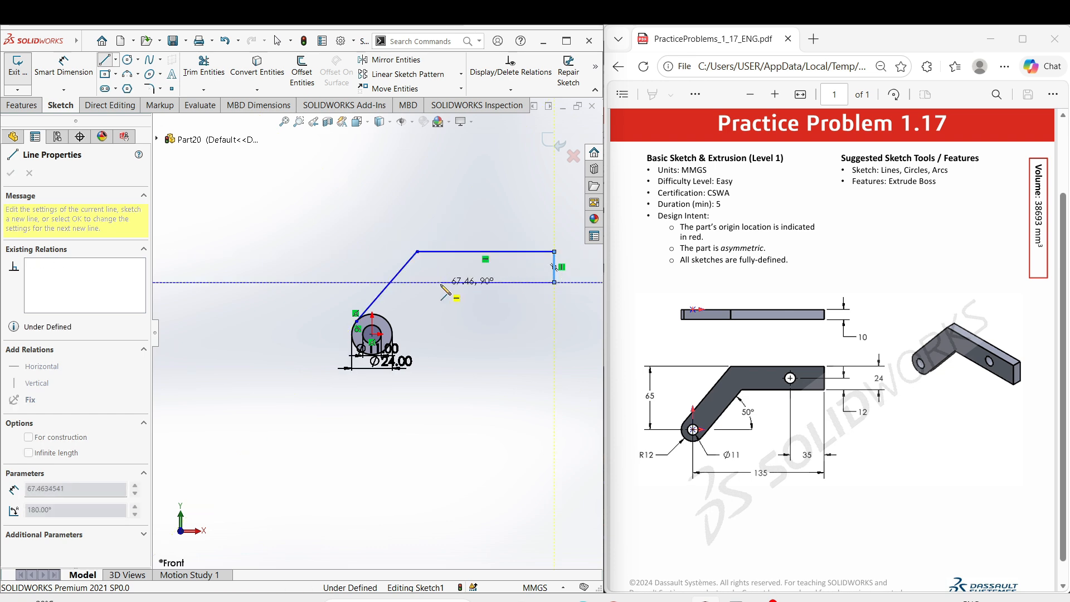
scroll(408, 337, "down", 5)
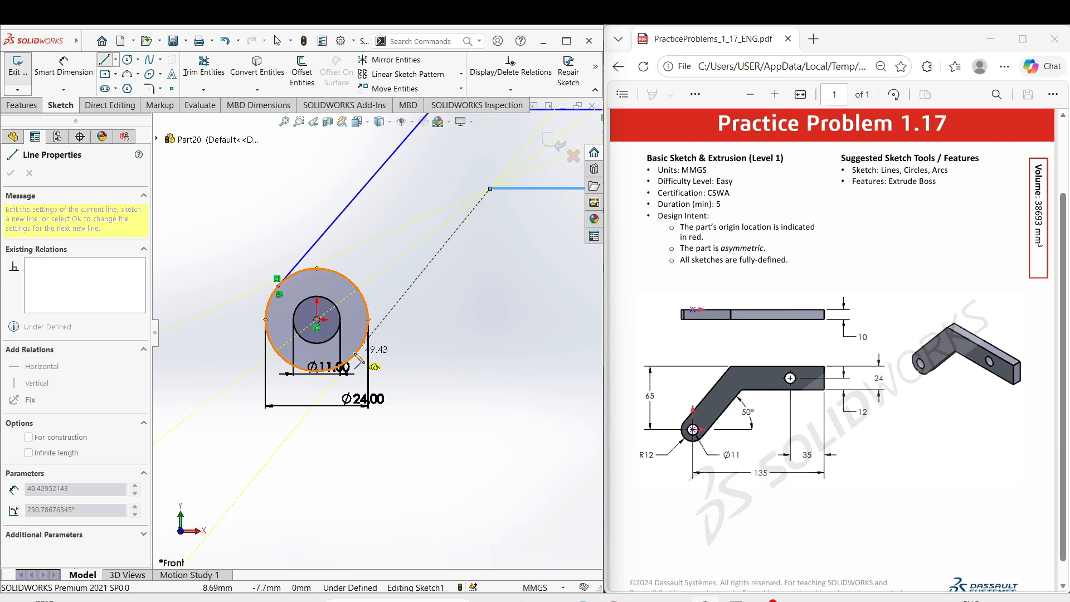
left_click(356, 354)
scroll(440, 356, "down", 3)
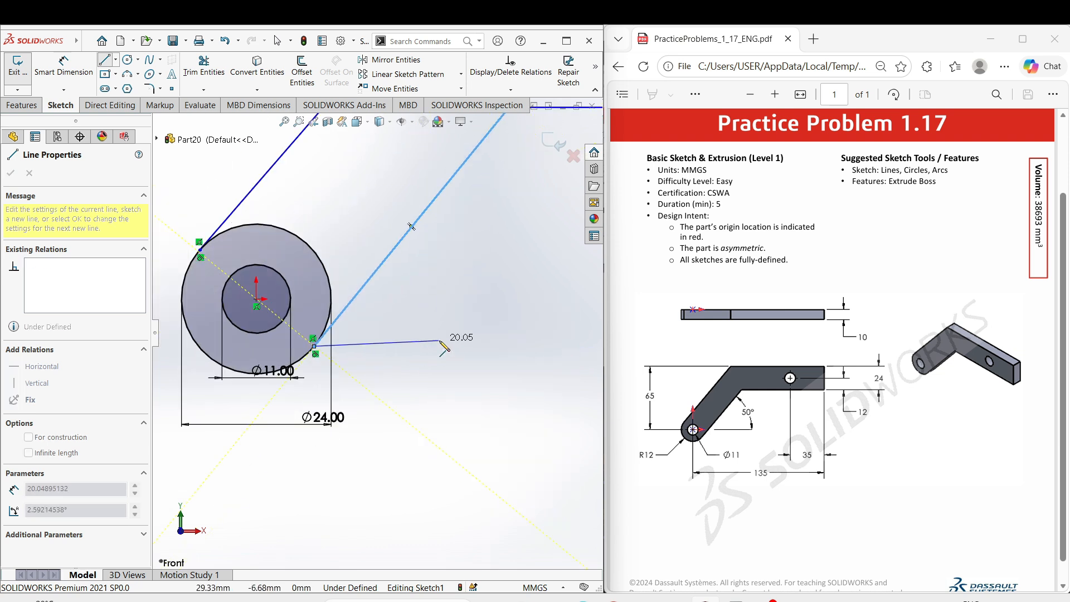
right_click(444, 347)
left_click(454, 350)
scroll(335, 276, "up", 2)
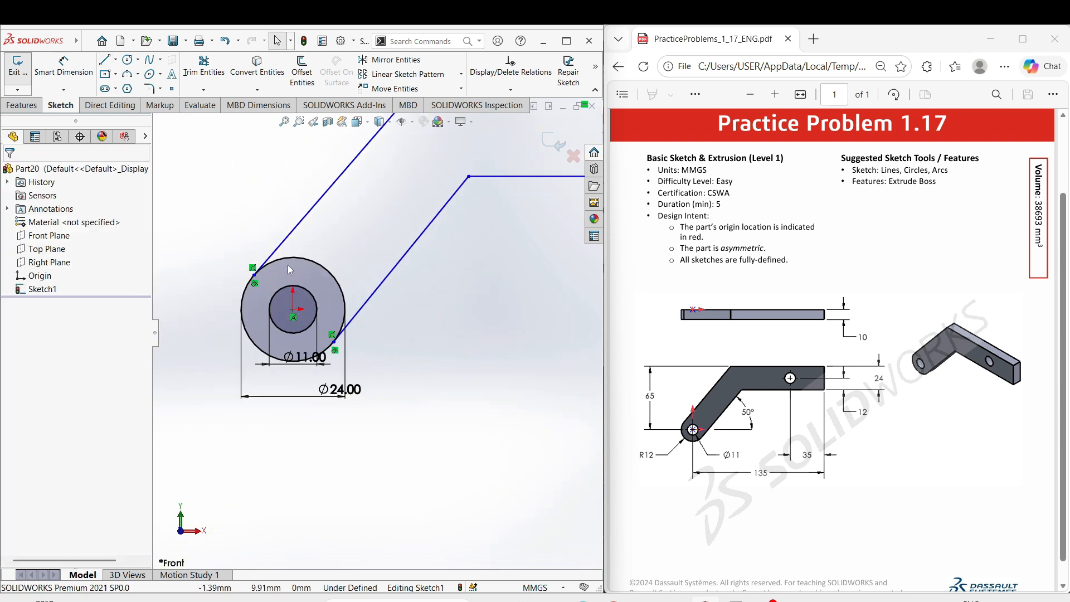
scroll(379, 333, "up", 2)
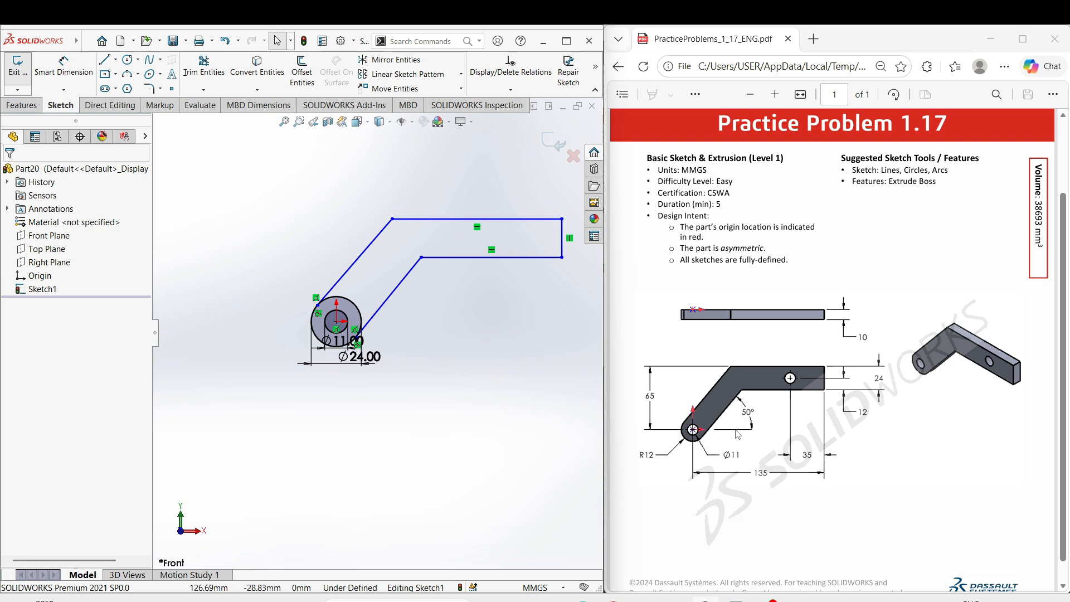
Sketch a horizontal line about 71 mm long to the right from the origin and convert it to construction geometry
mouse_move(441, 399)
right_mouse_down()
mouse_move(434, 332)
mouse_move(381, 339)
right_mouse_up()
key("Escape")
left_click(336, 321)
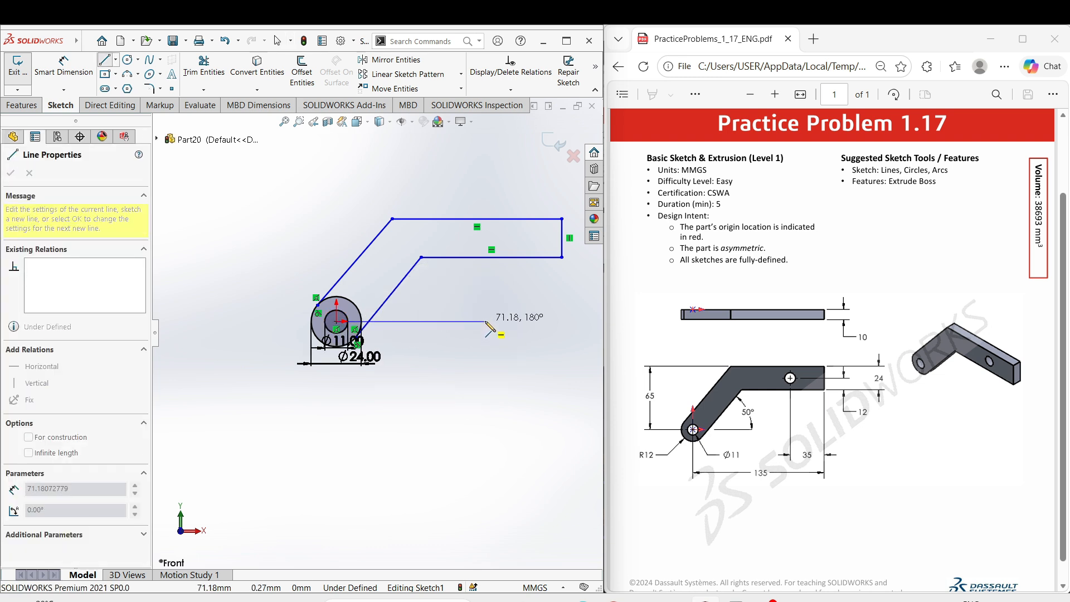
left_click(486, 322)
right_click(486, 323)
left_click(518, 328)
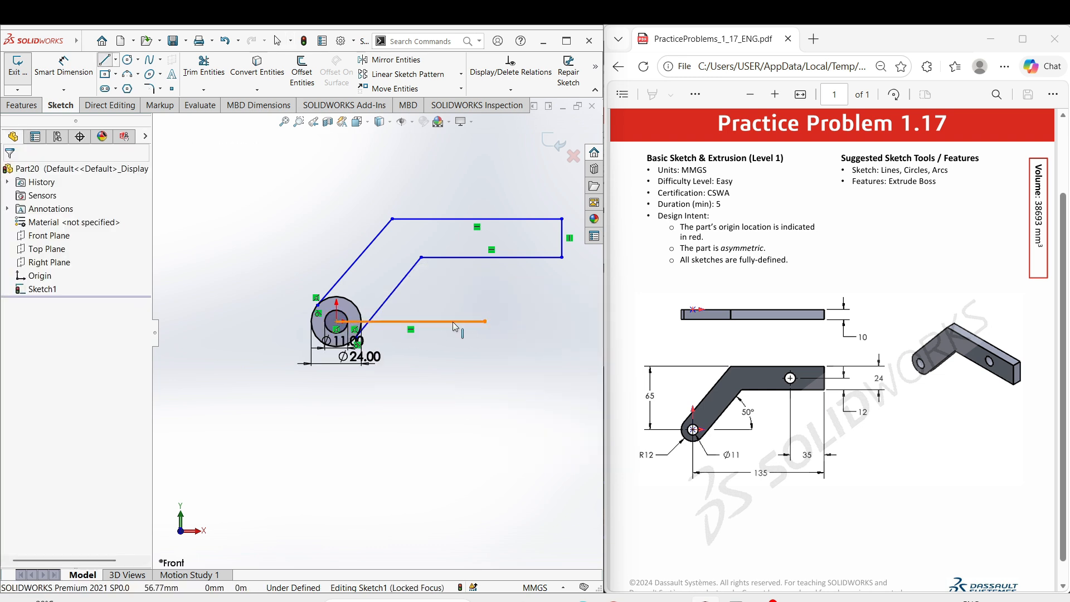
left_click(455, 320)
left_click(552, 287)
left_click(479, 295)
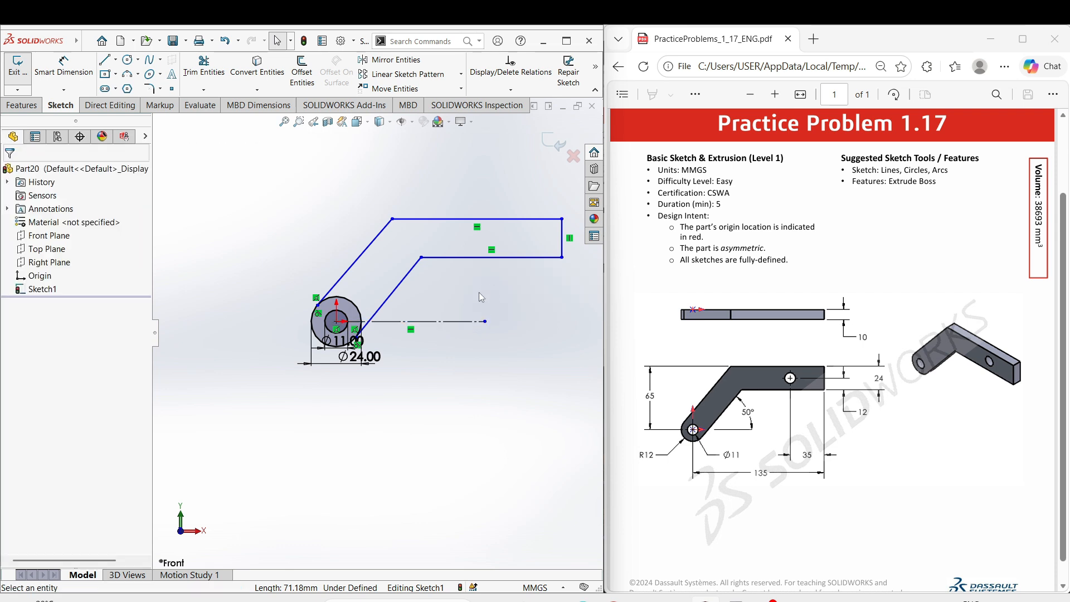
Dimension the angle between the lower slanted line and the horizontal construction line to 50°
right_click_drag(449, 357, 438, 312)
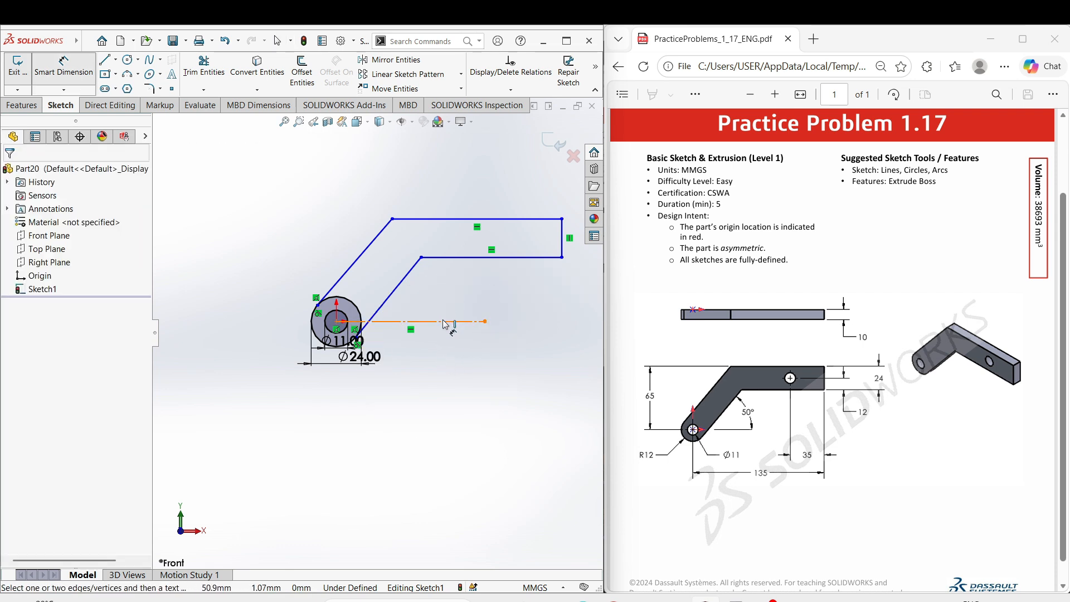
left_click(457, 321)
left_click(446, 321)
left_click(437, 290)
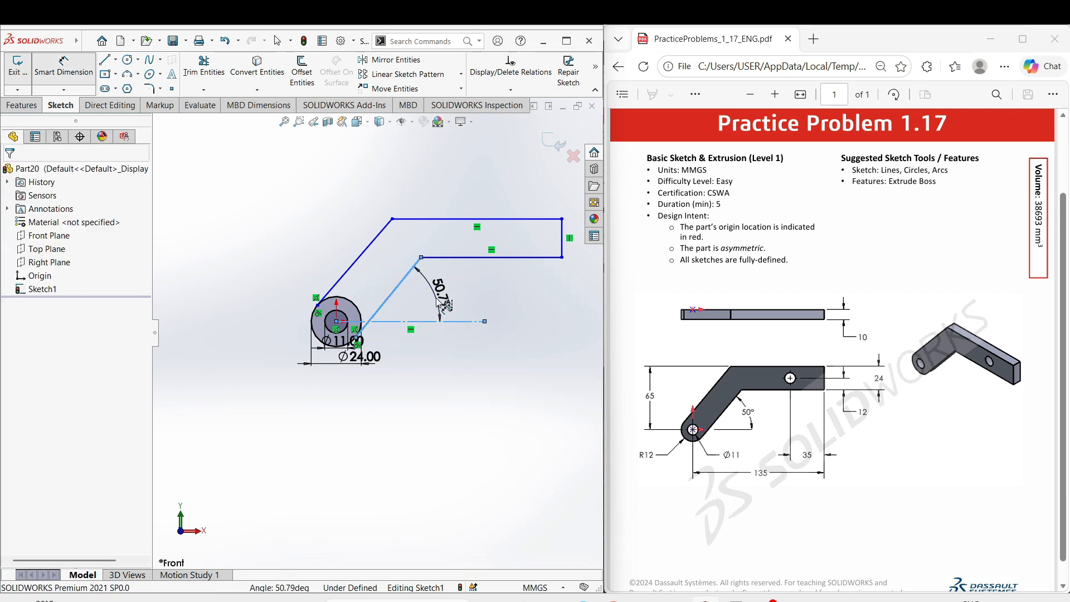
type("50")
key("Return")
key("Escape")
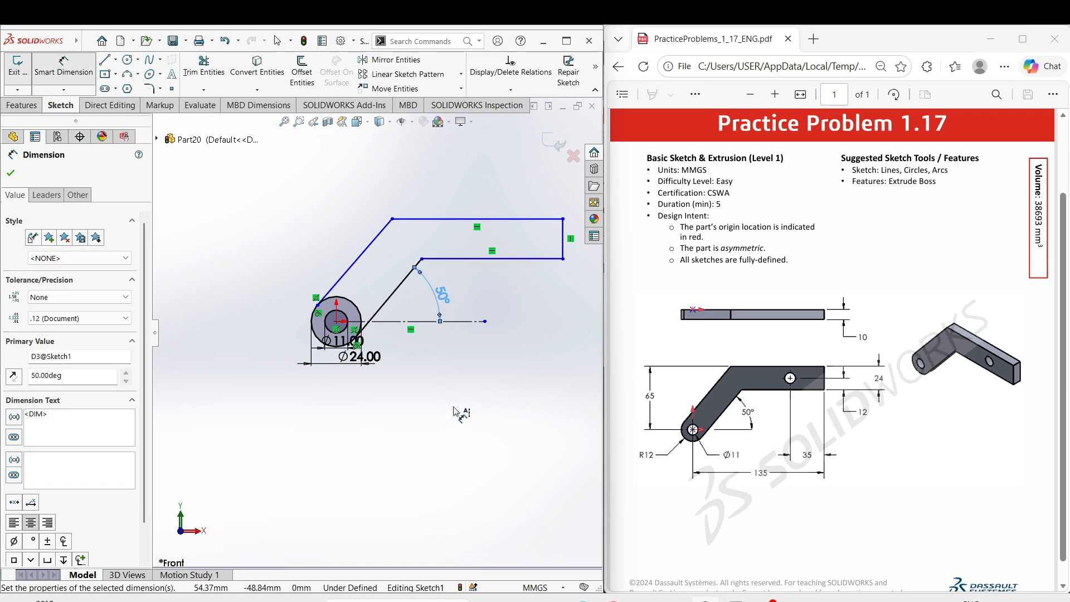
right_click(451, 383)
left_click(486, 424)
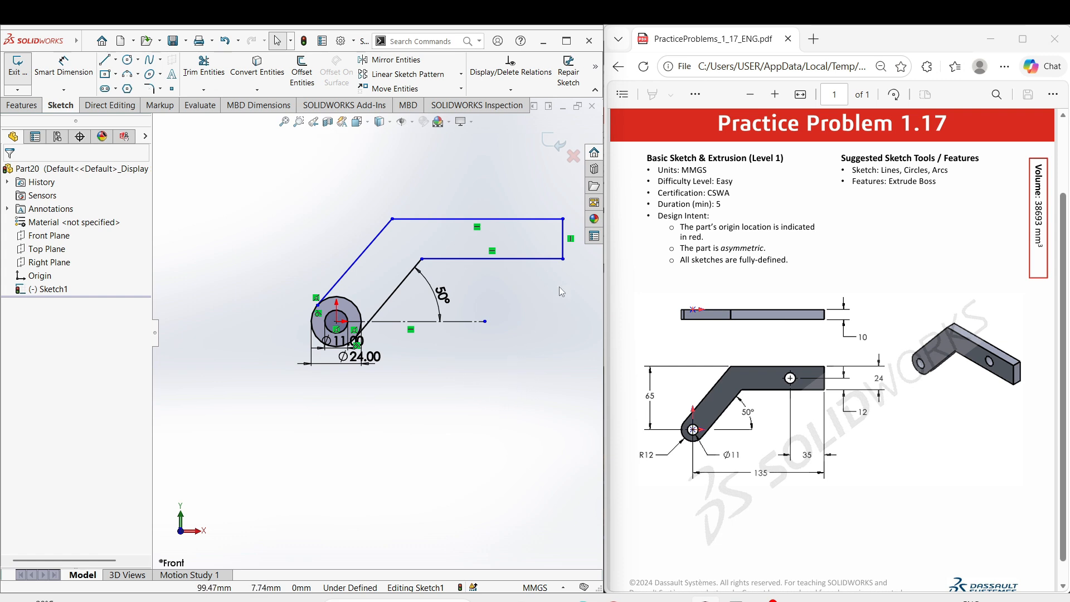
Dimension the horizontal distance from the origin to the arm's vertical end line to 135 mm
right_click_drag(560, 376, 538, 343)
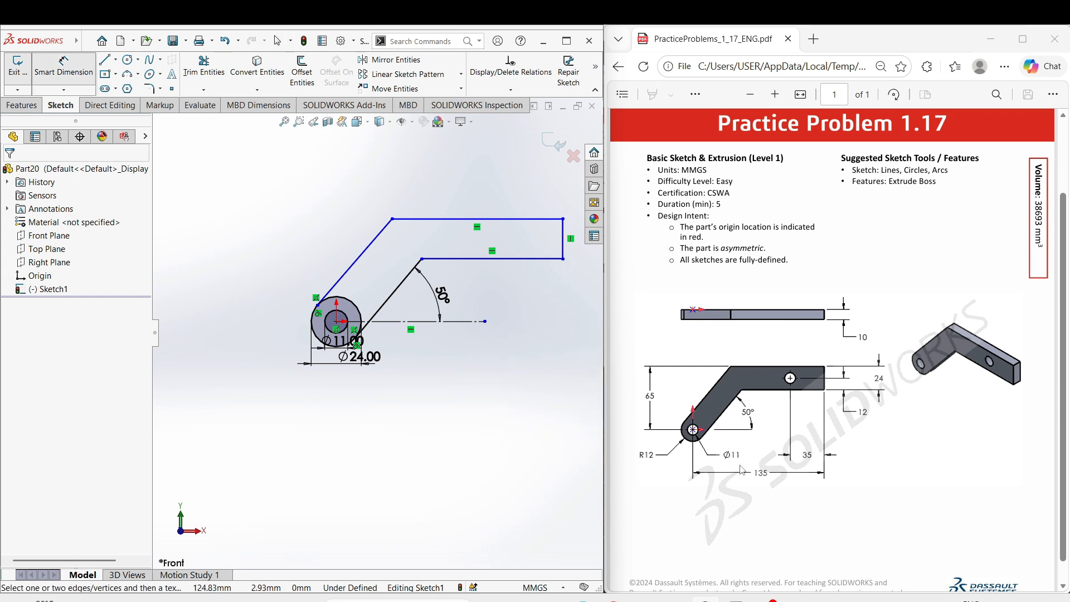
left_click(564, 250)
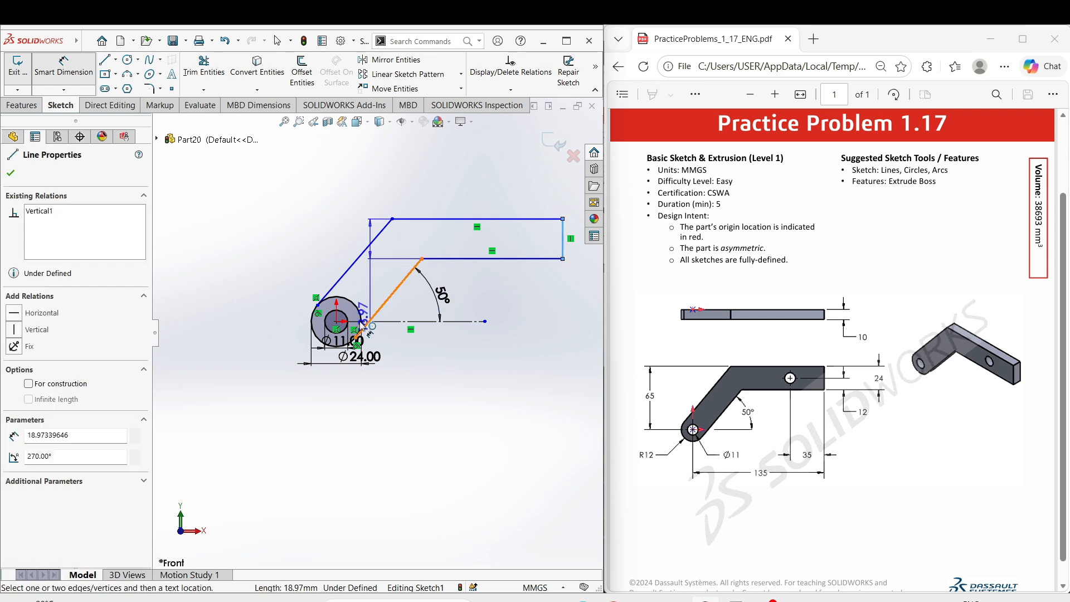
left_click(336, 321)
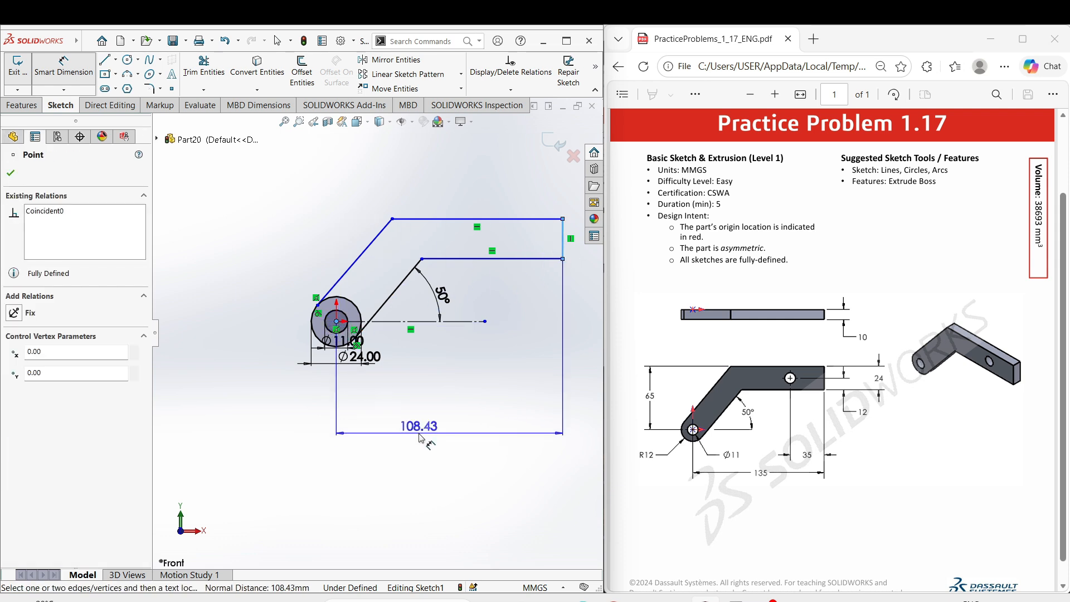
left_click(390, 439)
type("13")
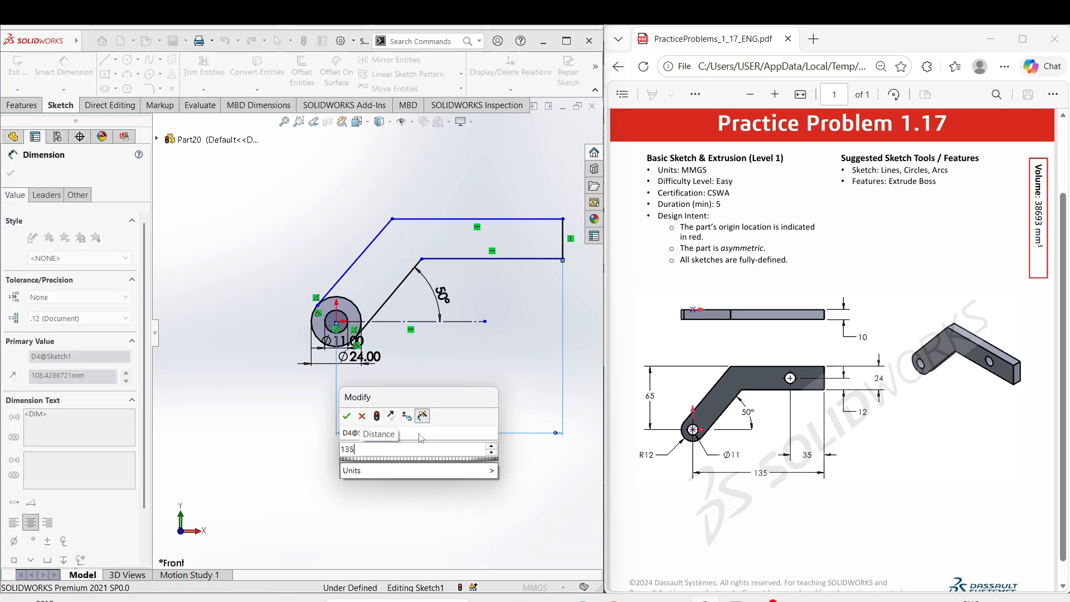
type("5")
key("Return")
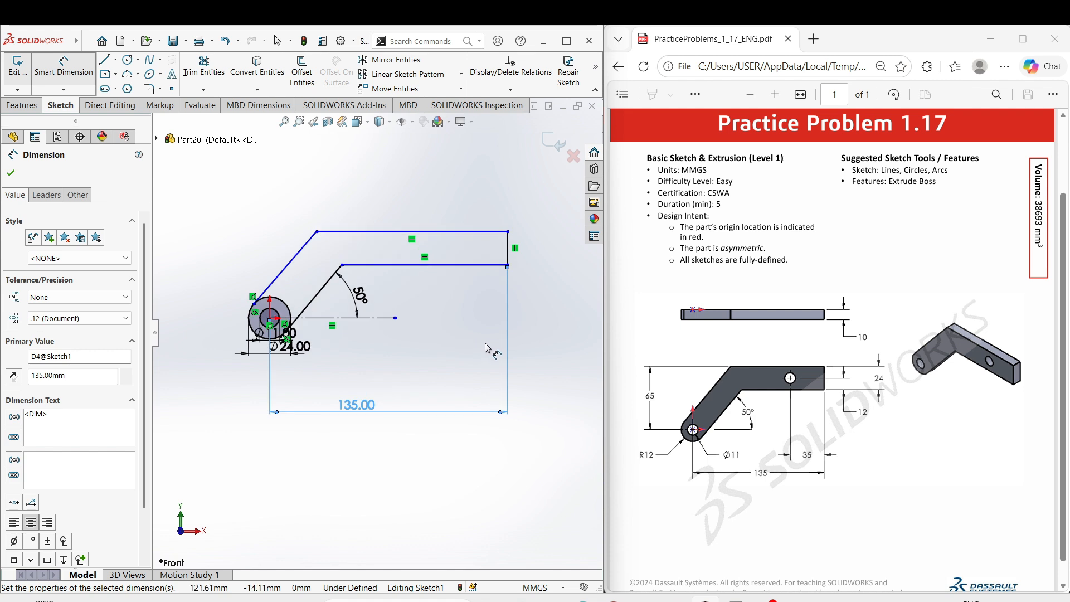
Dimension the length of the arm's vertical end line to 24 mm
left_click(507, 249)
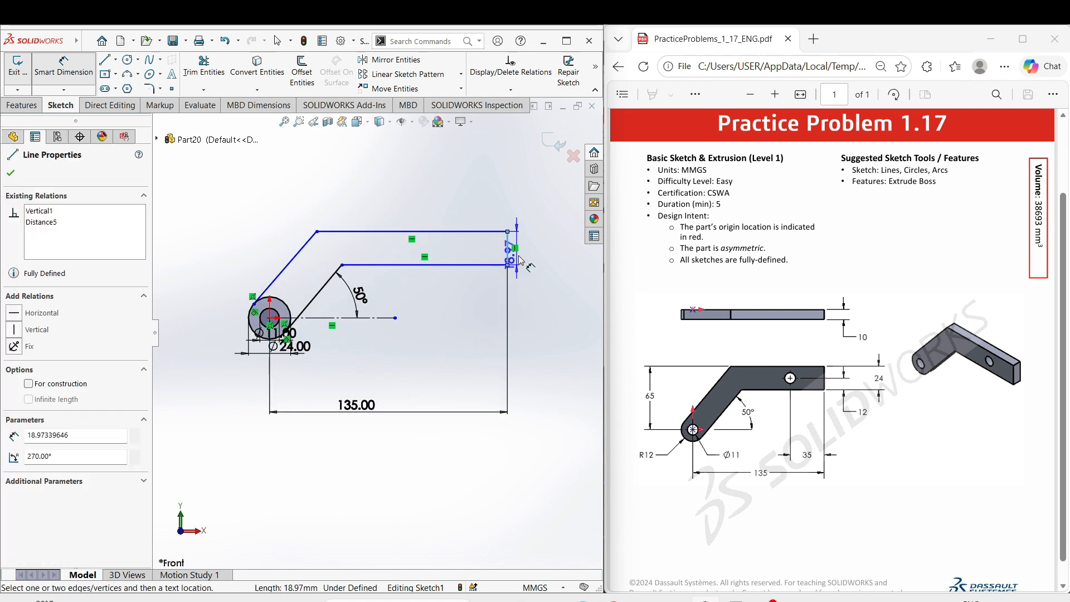
left_click(548, 252)
type("24")
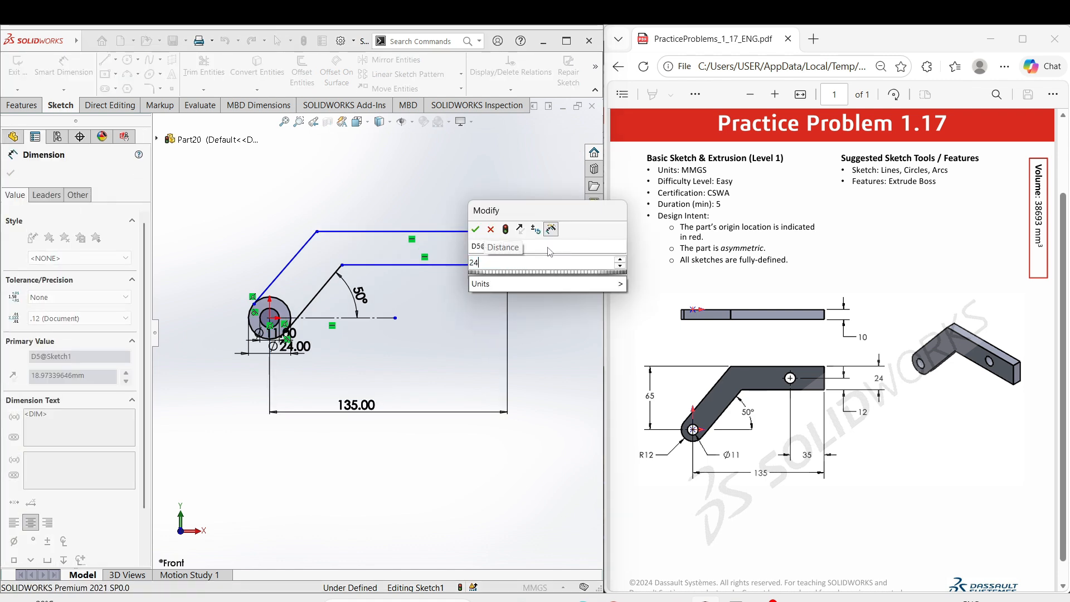
key("Return")
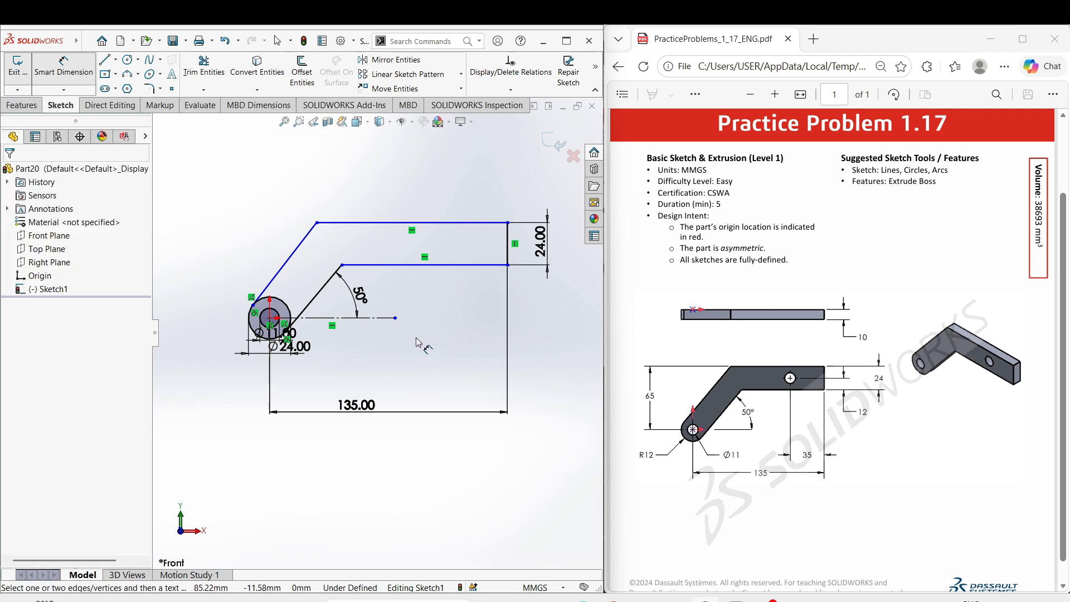
Dimension the vertical distance from the origin to the arm's upper horizontal line to 65 mm
left_click(270, 320)
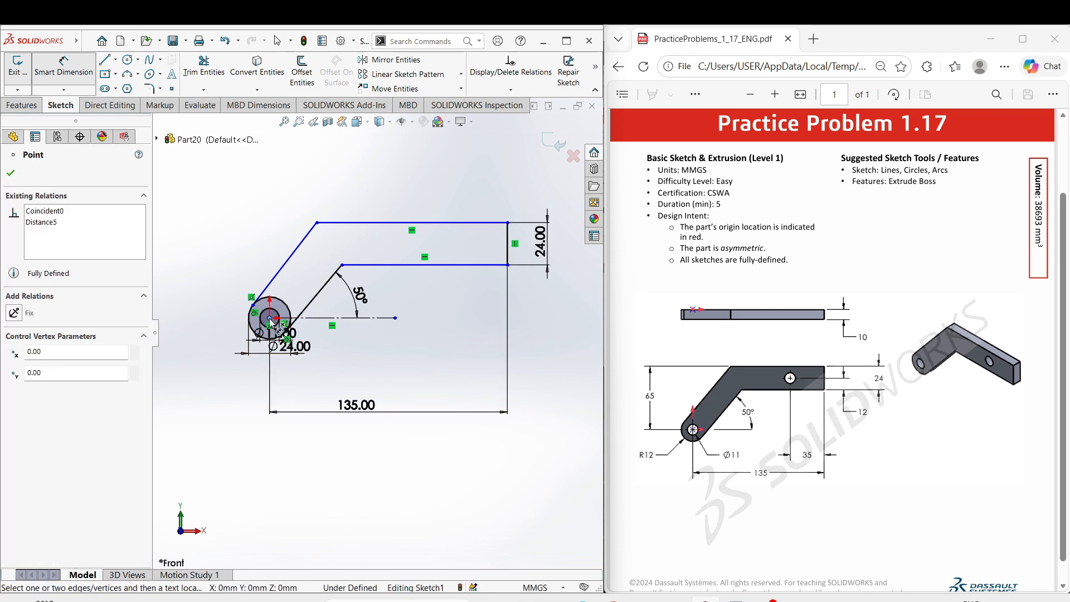
left_click(347, 222)
left_click(211, 275)
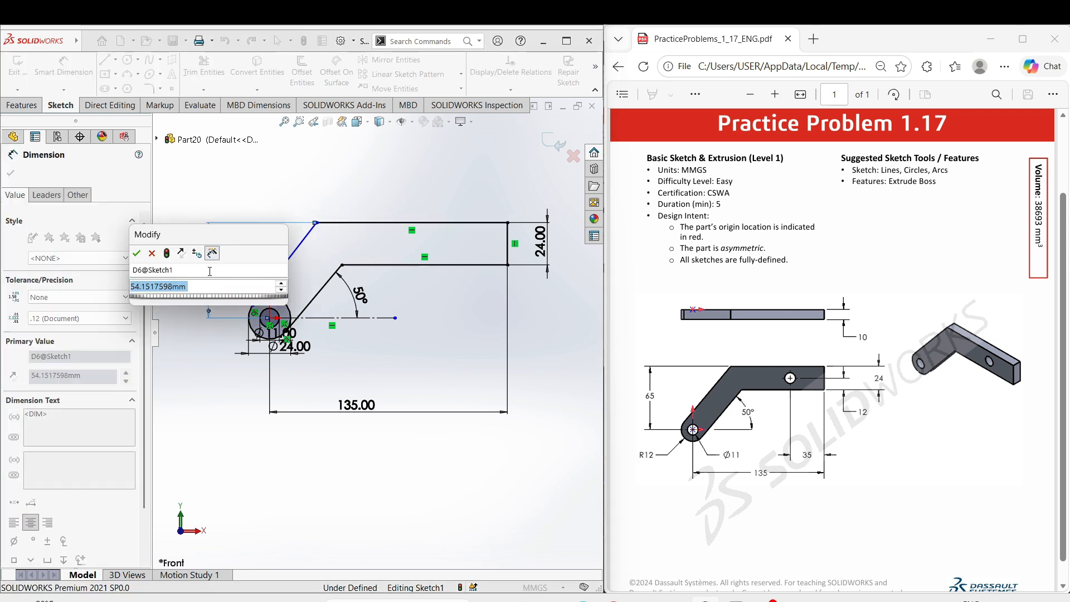
type("65")
key("Return")
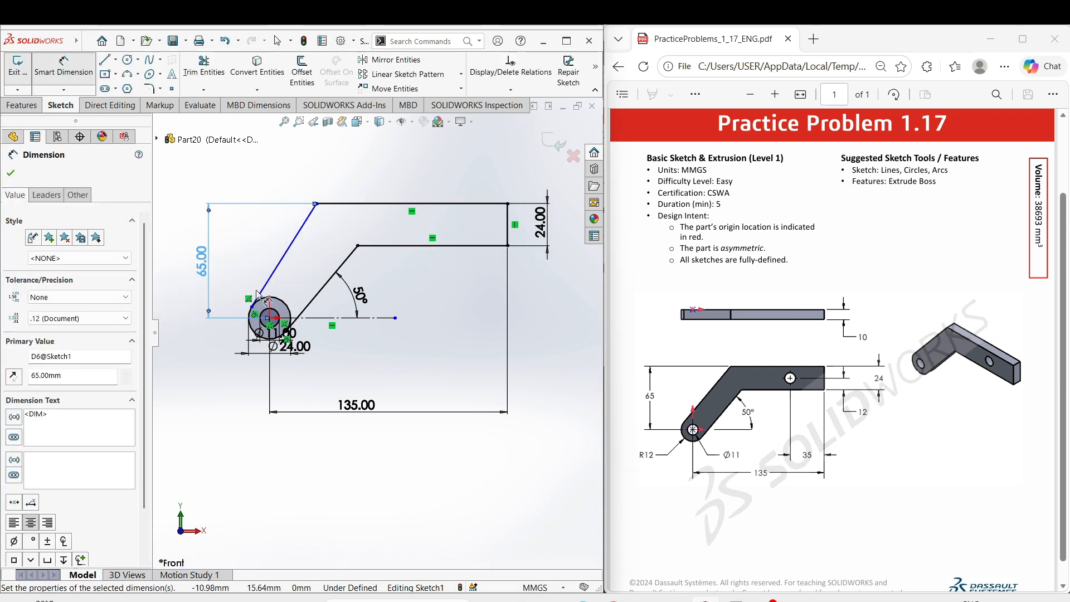
right_click(419, 362)
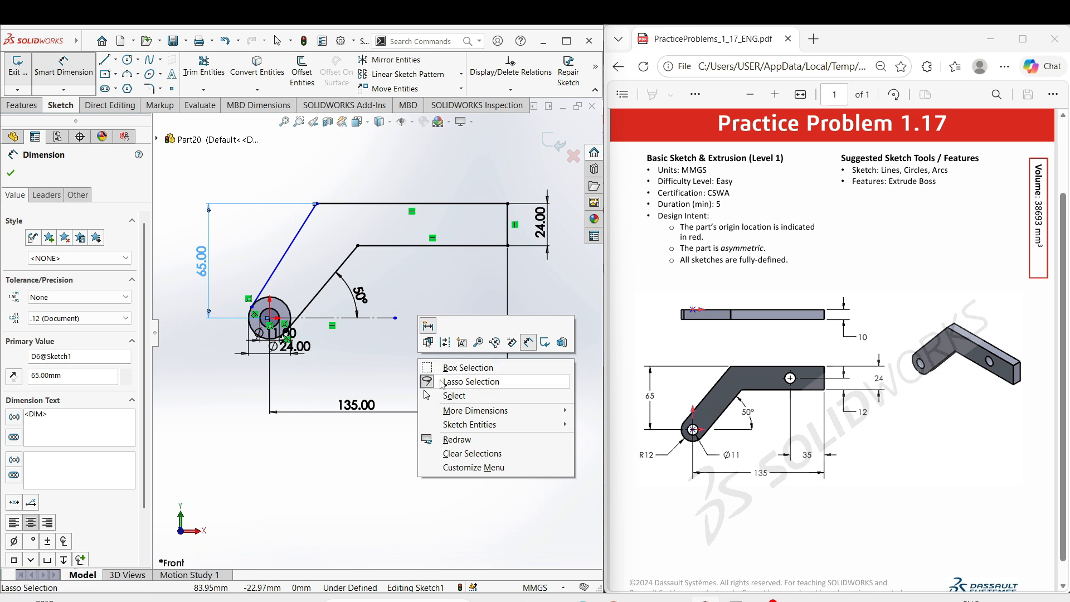
key("Escape")
left_click(292, 242)
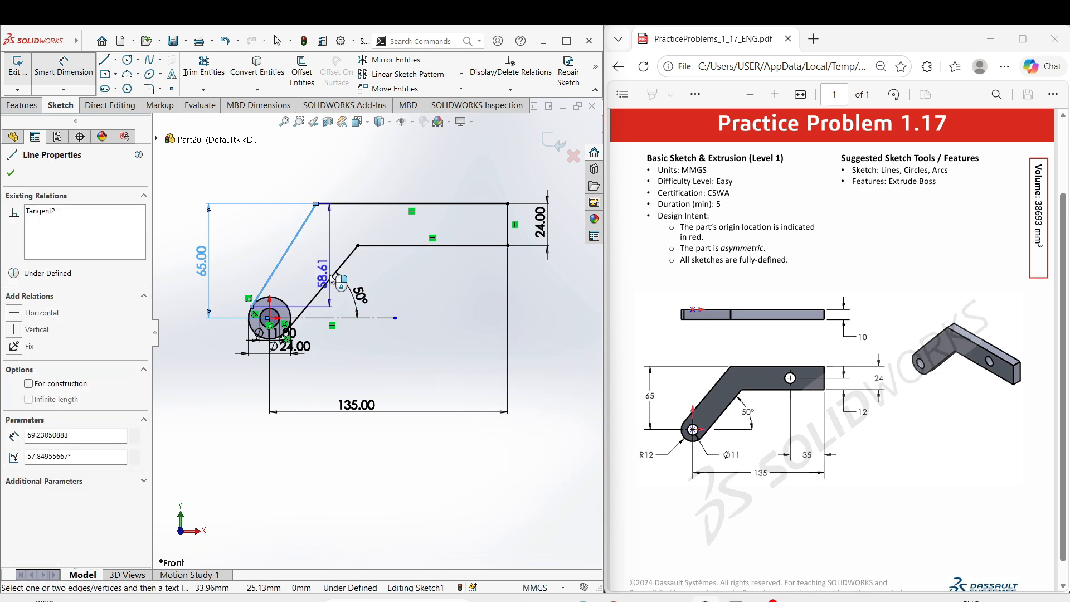
key("Escape")
key("Escape")
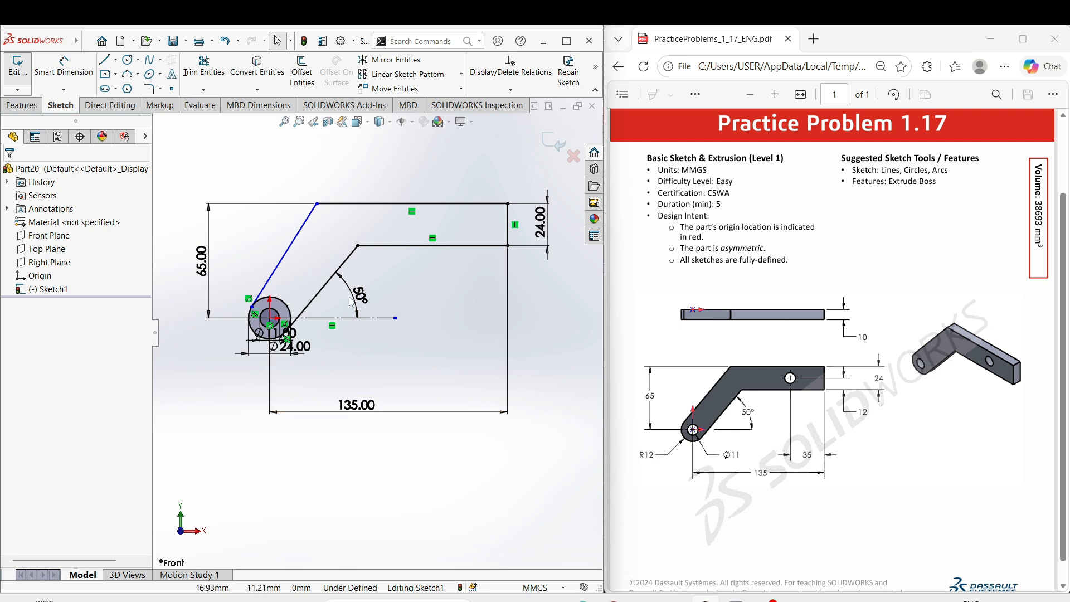
Make the upper slanted line parallel to the lower slanted line
left_click(284, 256)
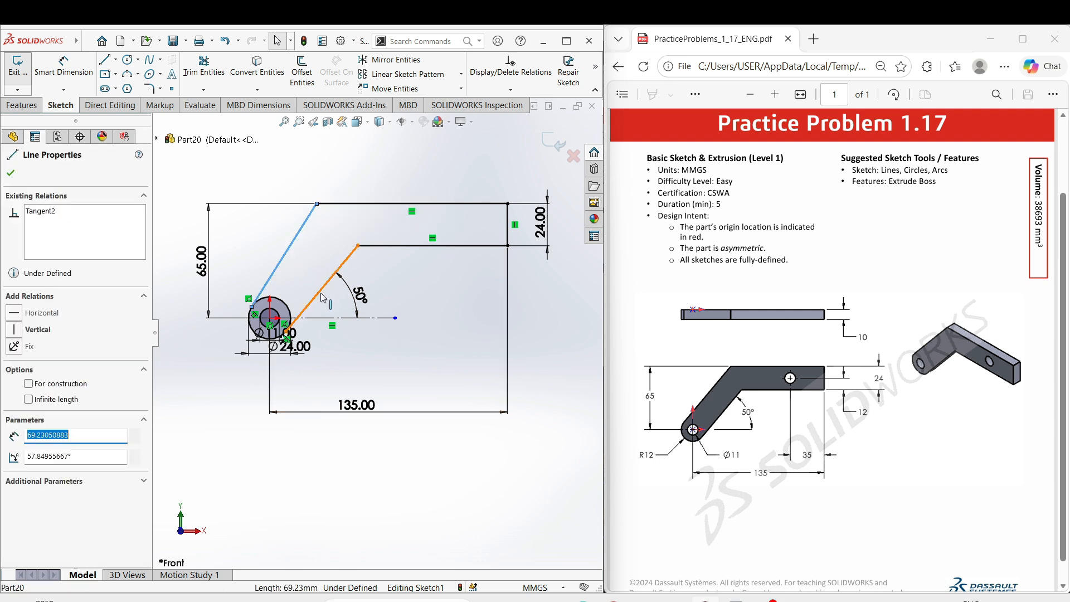
left_click(322, 296, "ctrl")
left_click(397, 239)
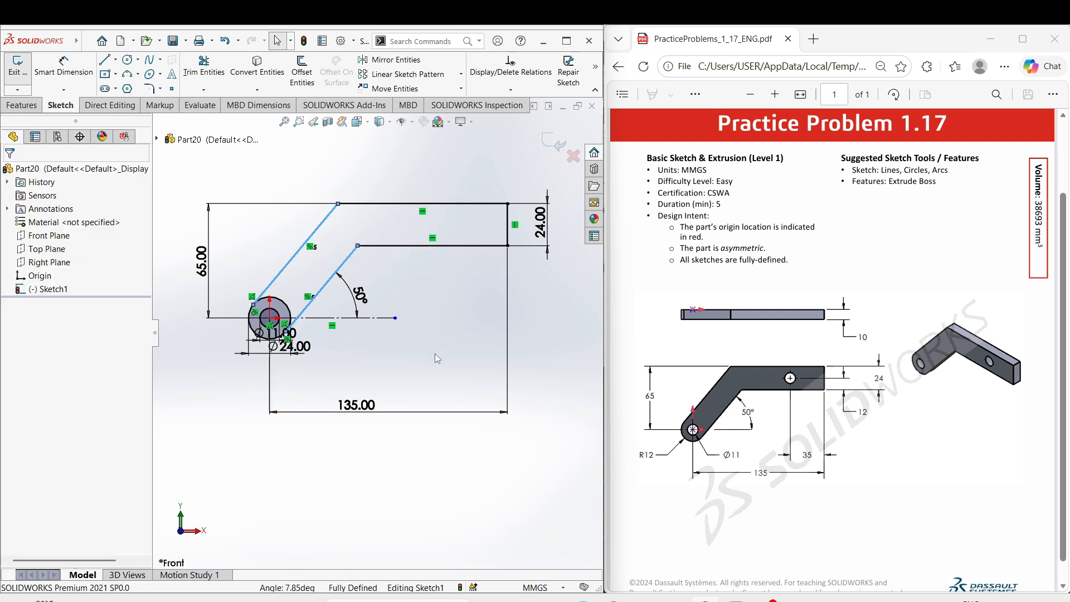
left_click(402, 365)
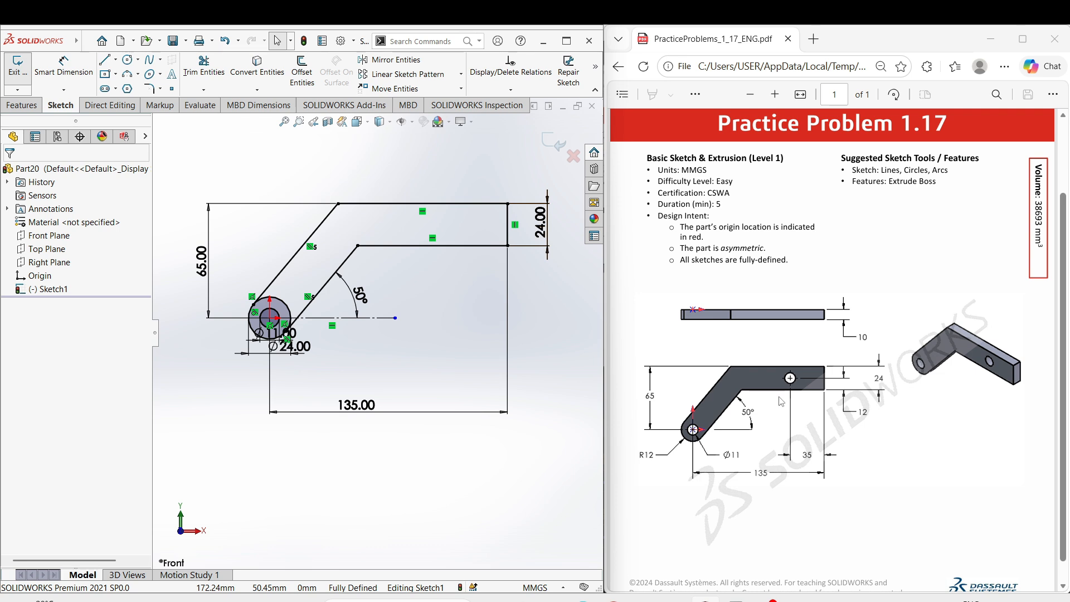
Sketch a circle about 12 mm in diameter inside the horizontal arm and dimension its centre 35 mm from the vertical end line
right_click_drag(467, 298, 503, 257)
left_click_drag(458, 221, 469, 224)
right_click_drag(464, 313, 463, 280)
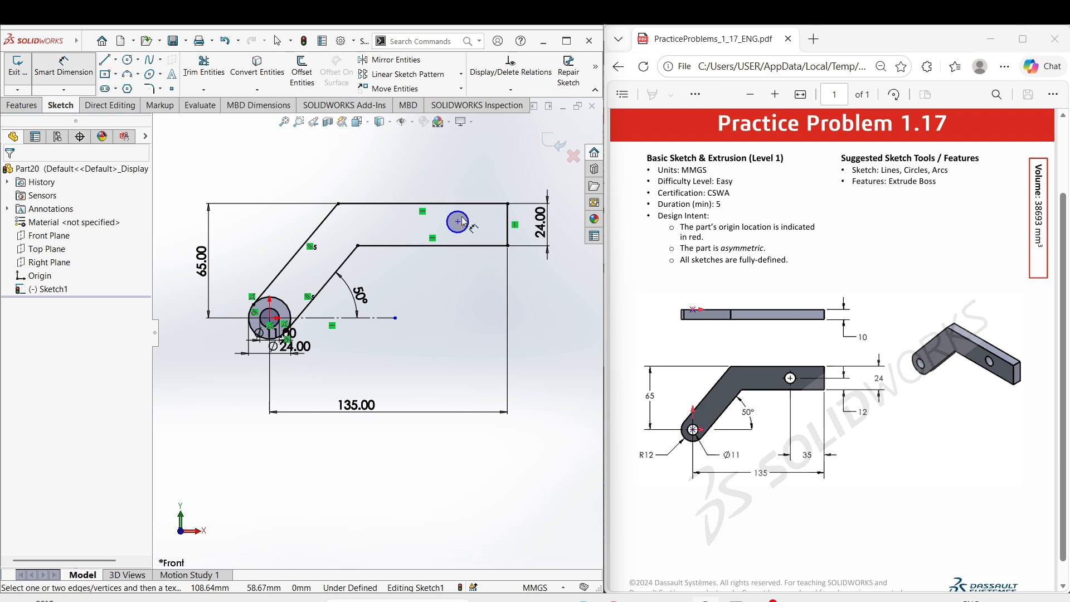
left_click(458, 222)
left_click(507, 241)
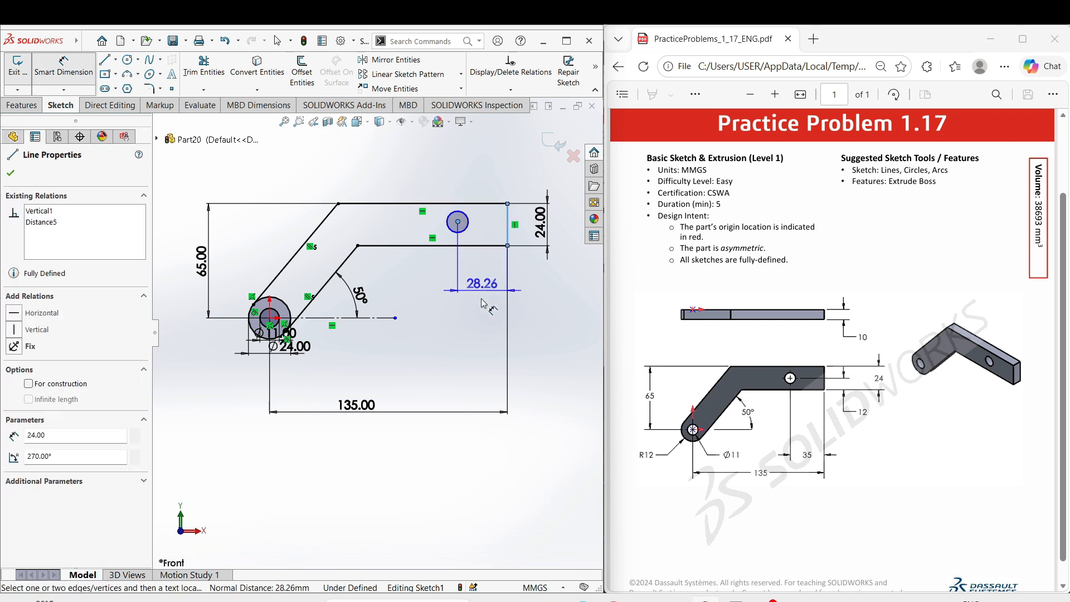
left_click(483, 334)
type("35")
key("Return")
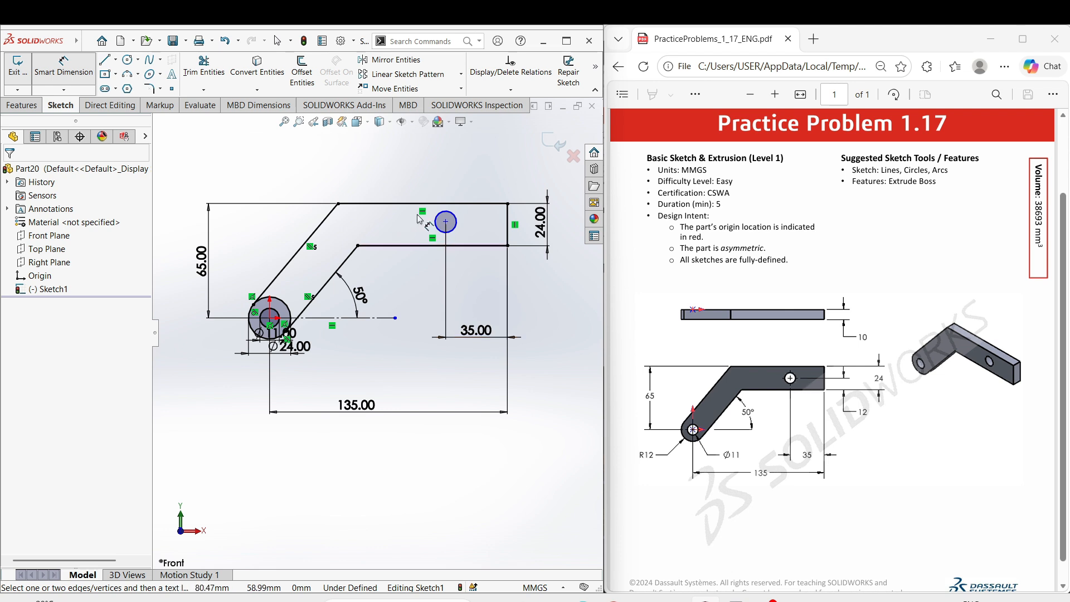
Dimension the vertical distance from the new circle's centre to the arm's lower horizontal line to 12 mm
left_click(455, 225)
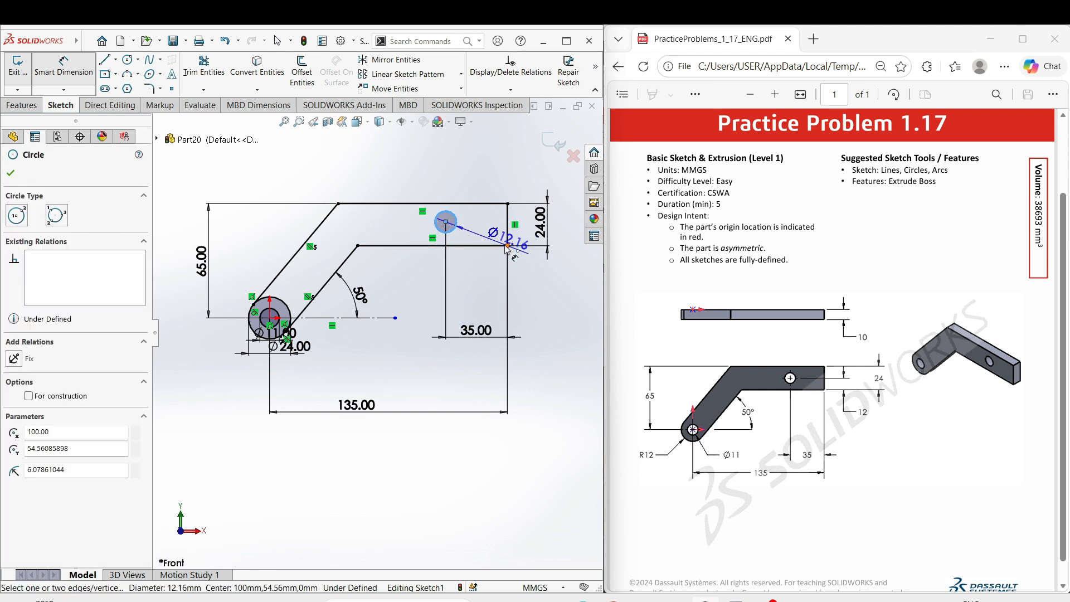
left_click(493, 245)
left_click(488, 293)
type("1")
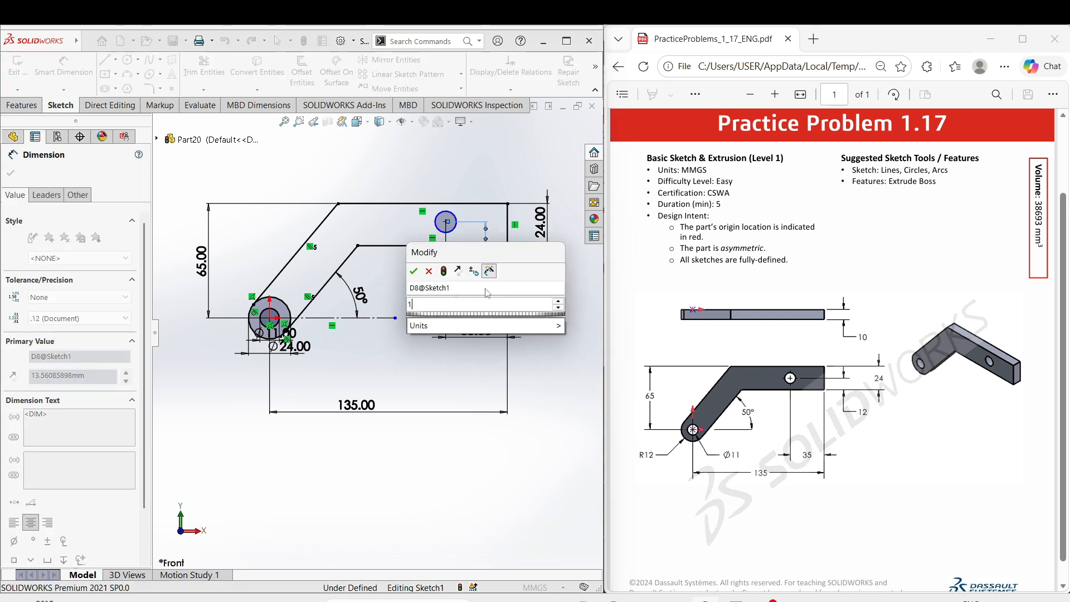
type("2")
key("Return")
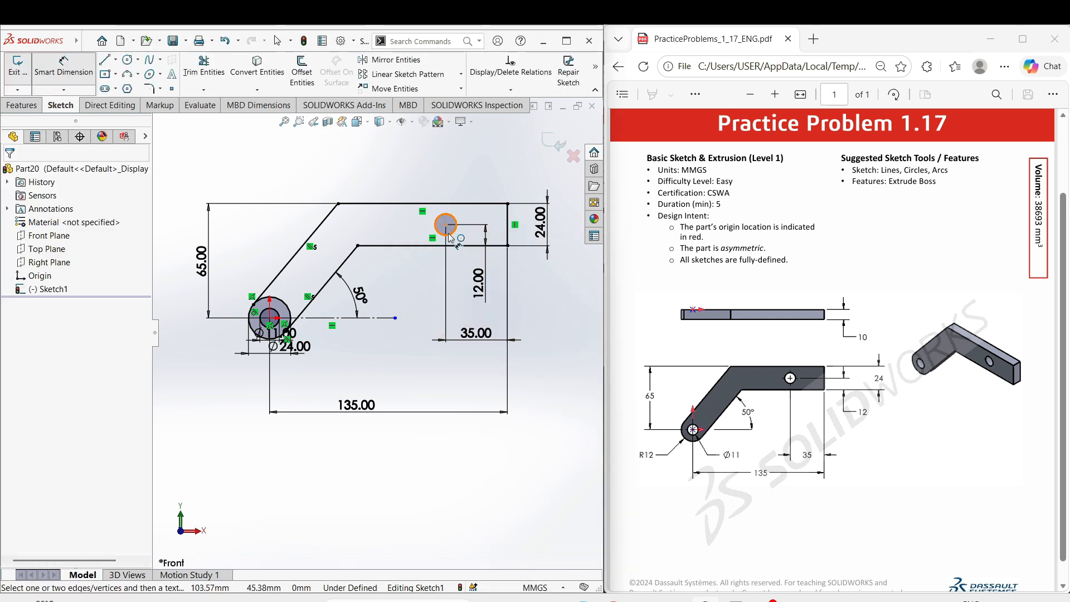
Dimension the diameter of the circle in the horizontal arm to 11 mm and leave the dimension command
left_click(450, 219)
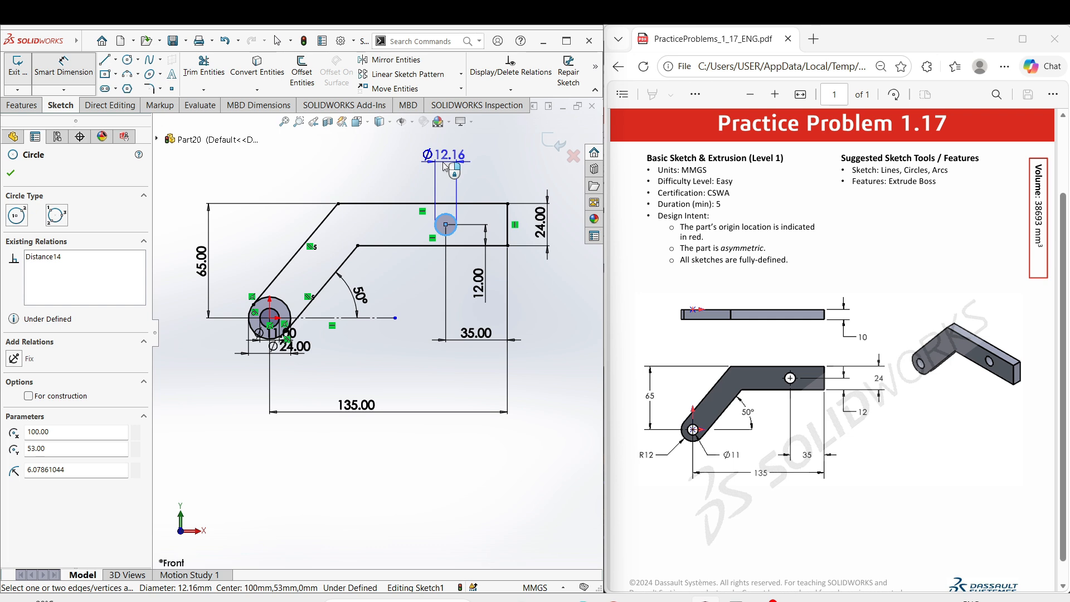
left_click(444, 166)
type("11")
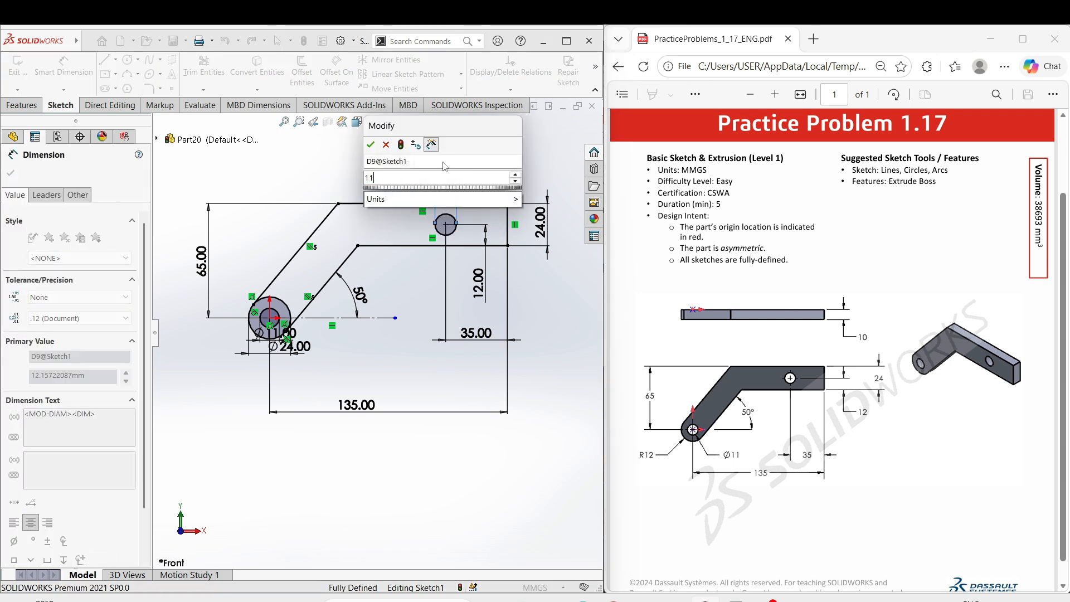
left_click(370, 144)
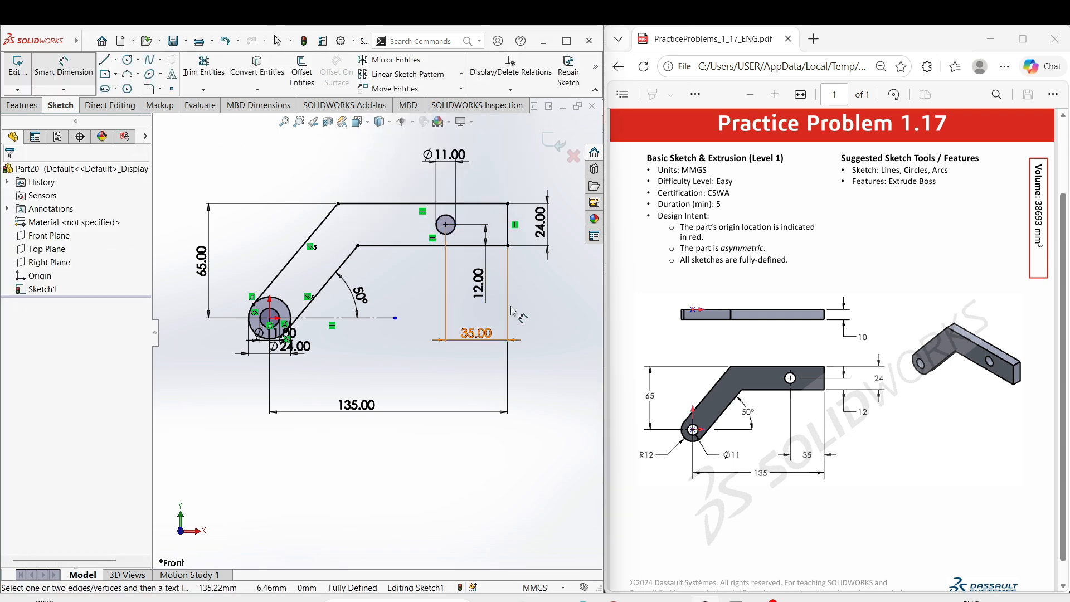
right_click(560, 340)
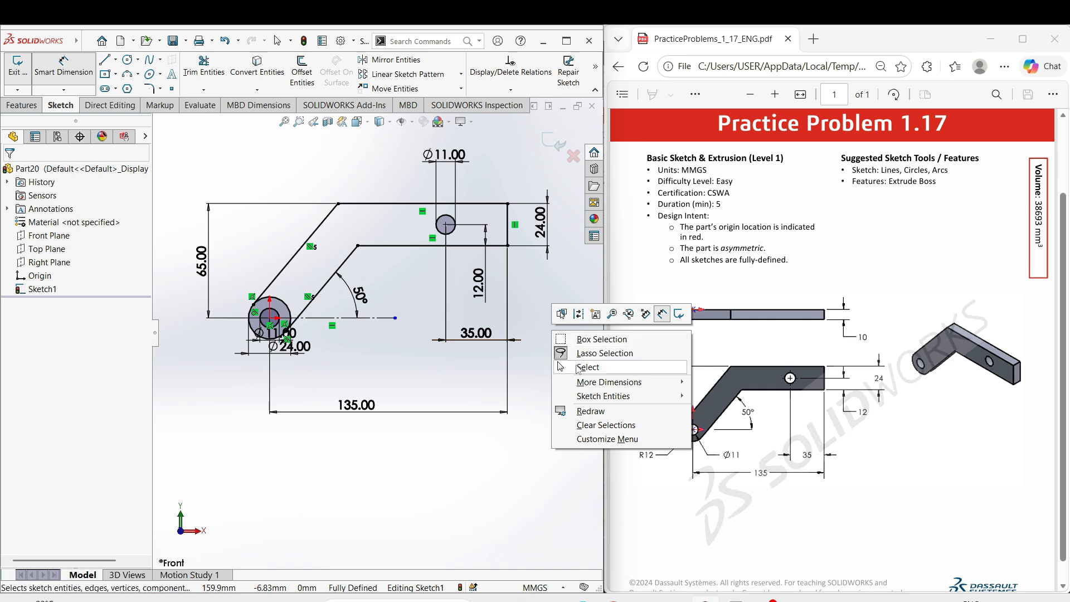
left_click(552, 369)
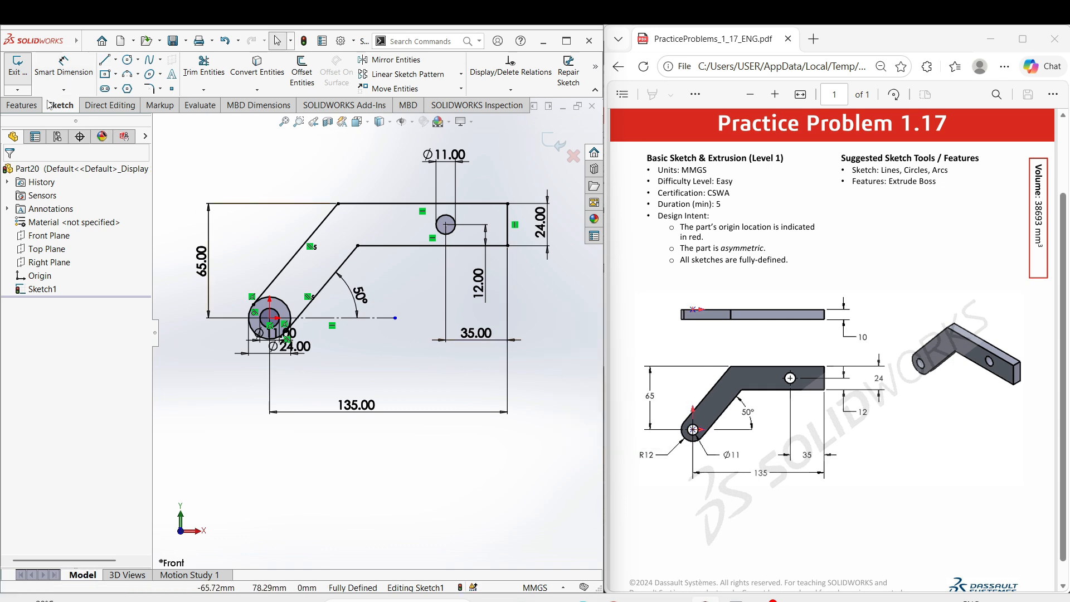
left_click(21, 105)
left_click(23, 73)
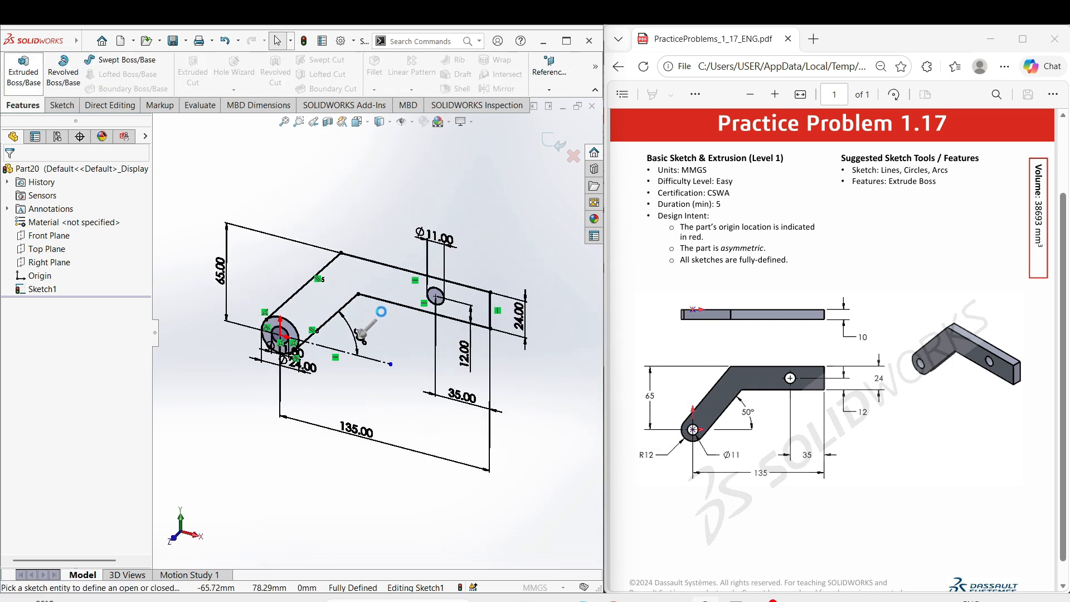
left_click(28, 169)
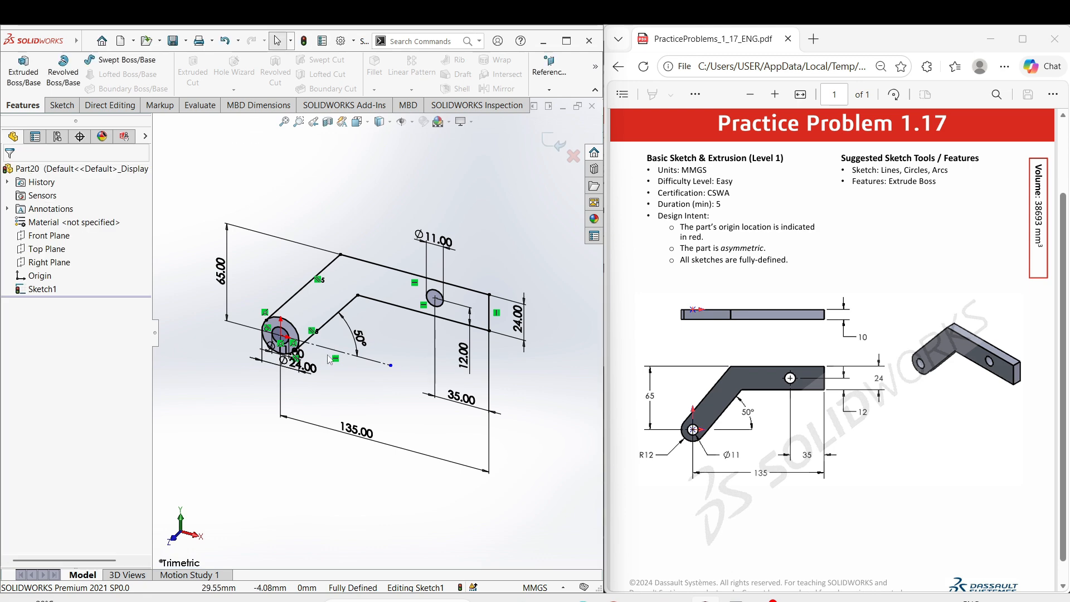
key("space")
left_click(278, 406)
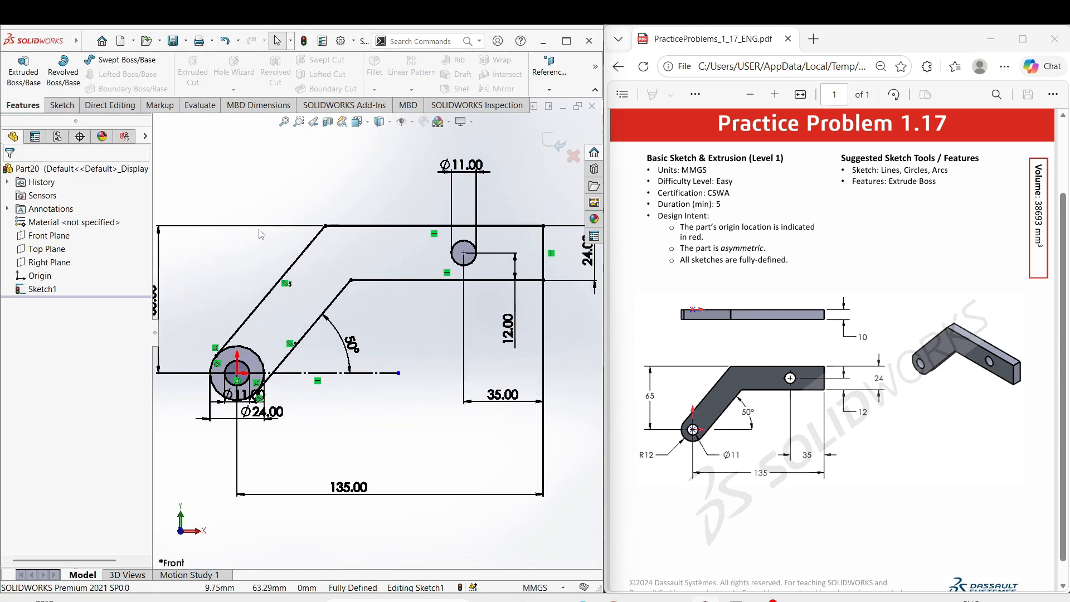
Trim away the arc segments of the 24 mm circle that lie inside the arm between the two slanted lines
right_click_drag(258, 229, 239, 341)
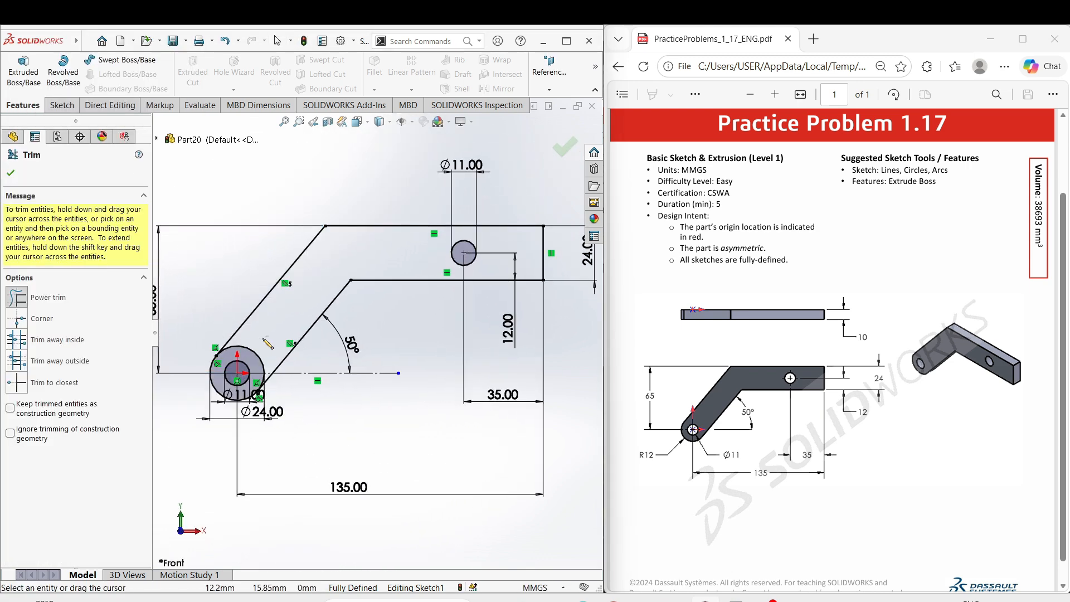
left_click_drag(264, 341, 254, 357)
scroll(256, 379, "down", 5)
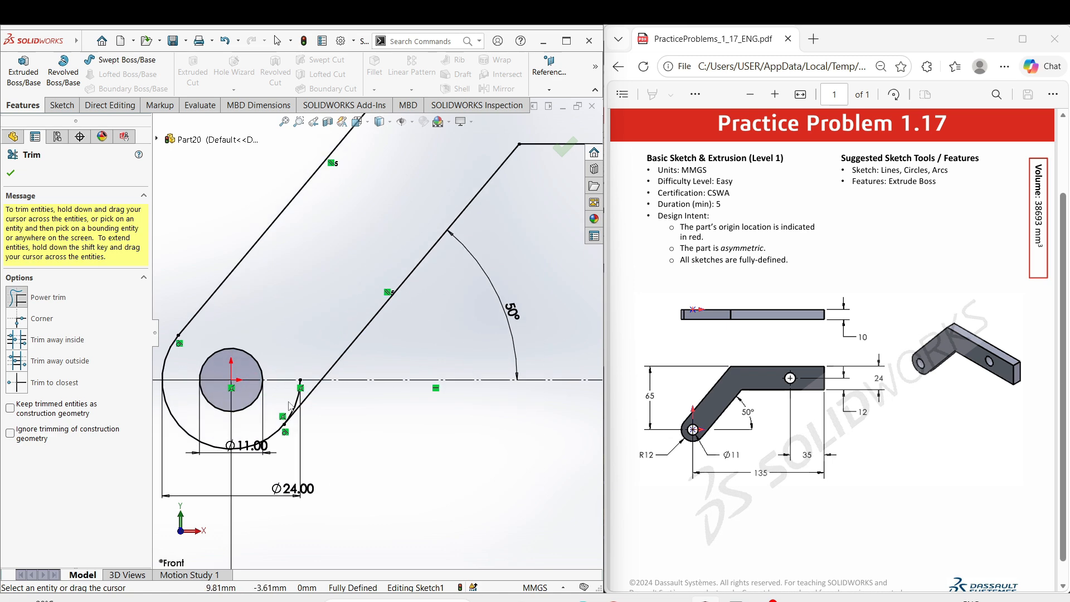
left_click_drag(345, 374, 352, 370)
scroll(352, 370, "up", 10)
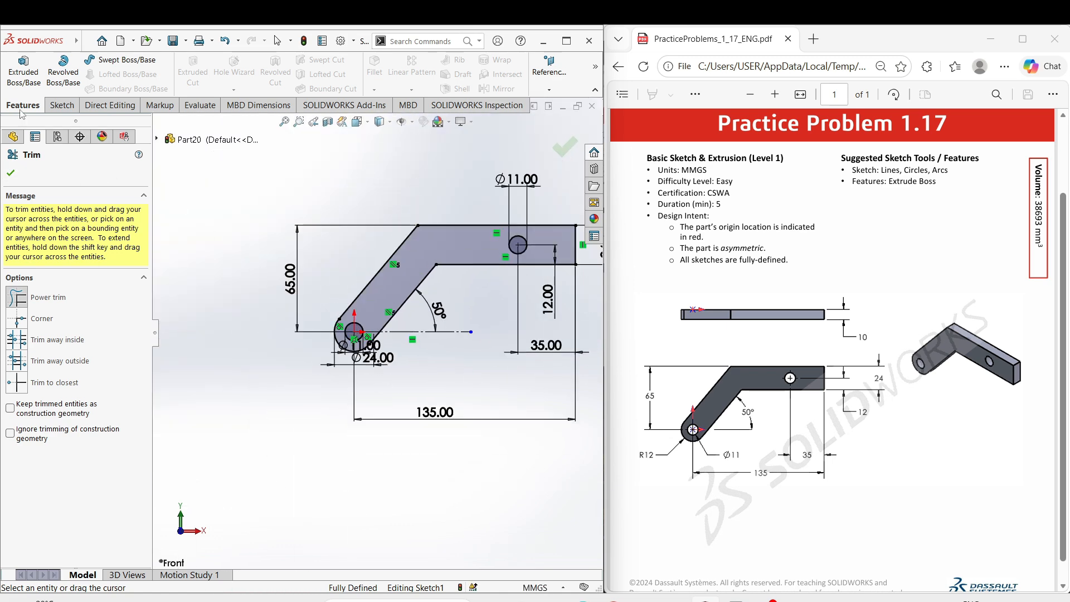
Extrude the closed arm profile as a blind boss 10 mm deep from the sketch plane
left_click(23, 71)
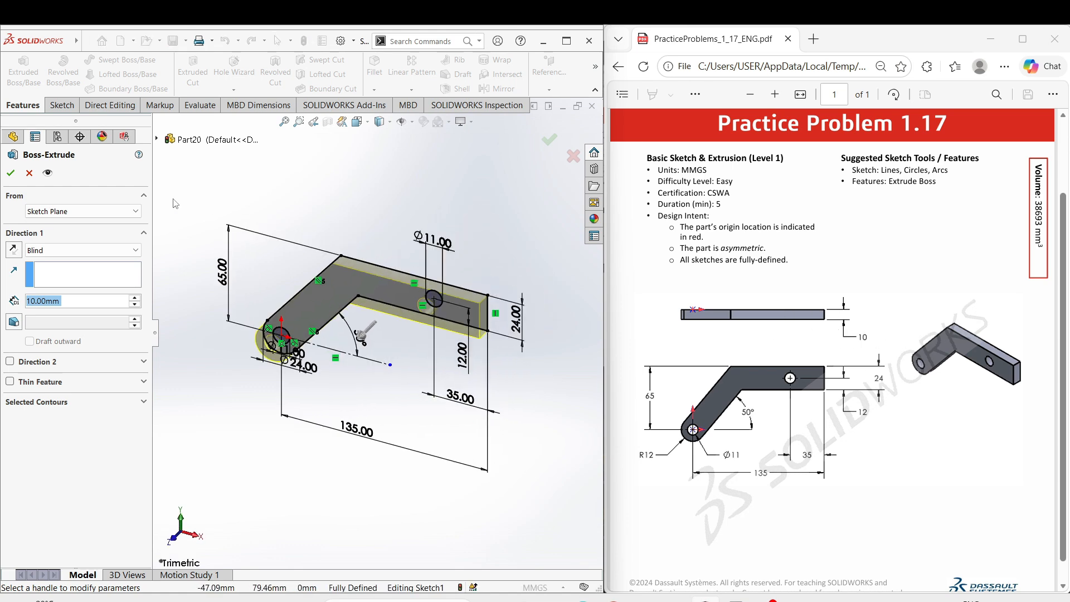
key("Return")
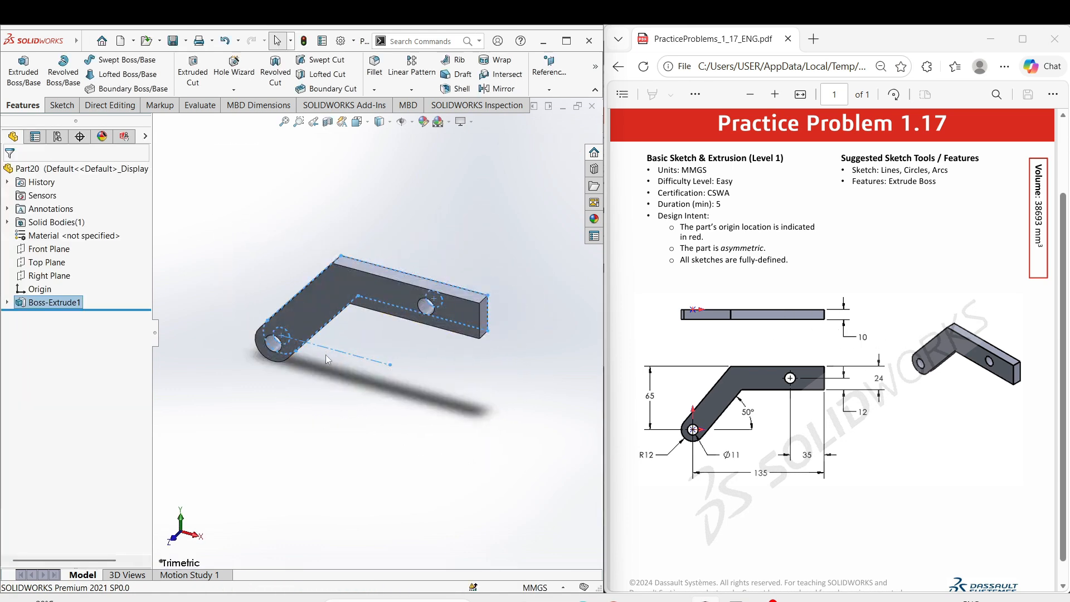
left_click(355, 419)
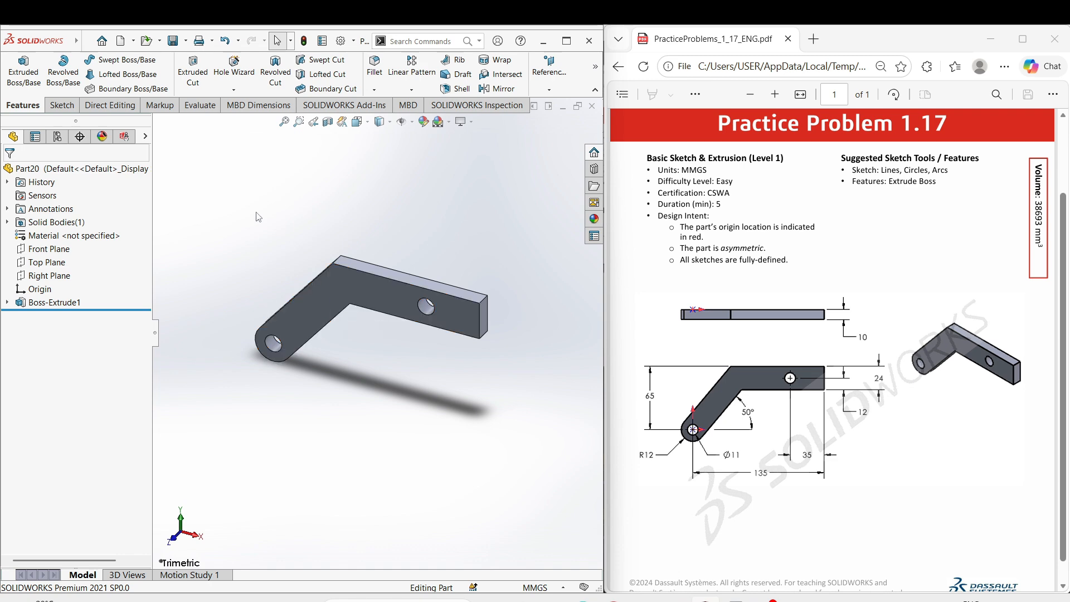
scroll(305, 303, "up", 2)
scroll(306, 304, "down", 3)
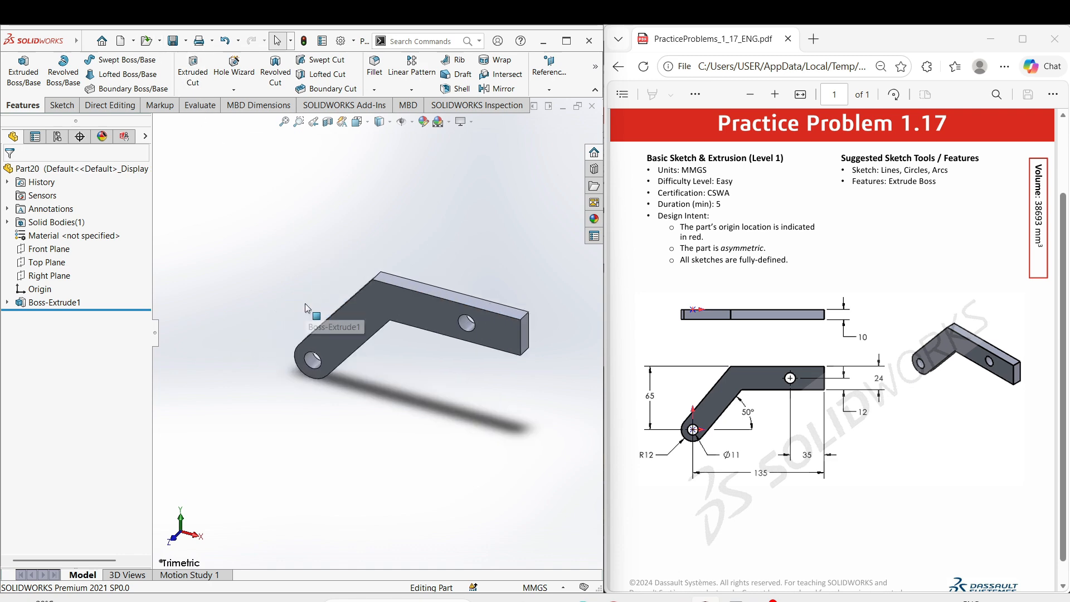
scroll(305, 303, "up", 2)
scroll(470, 371, "down", 2)
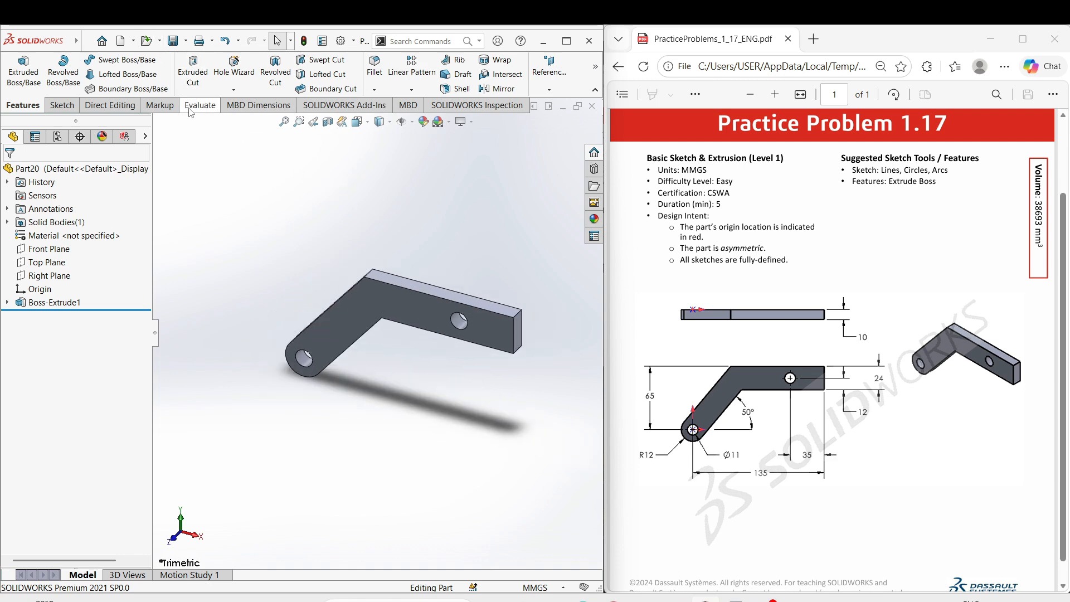